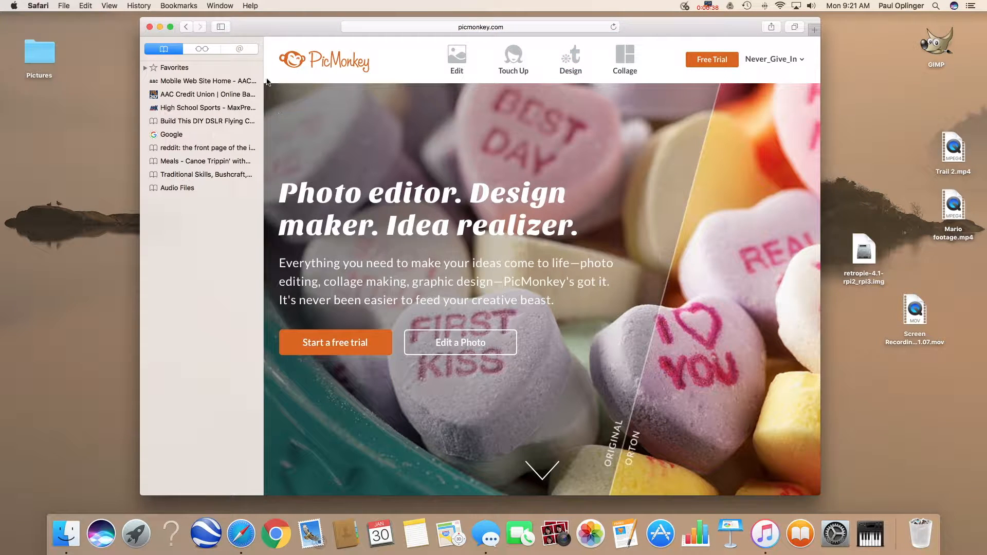
Step: Hide the browser's bookmarks sidebar and switch the PicMonkey window to full screen
{"action": "left_click_drag", "start_coordinate": [263, 74], "coordinate": [139, 74]}
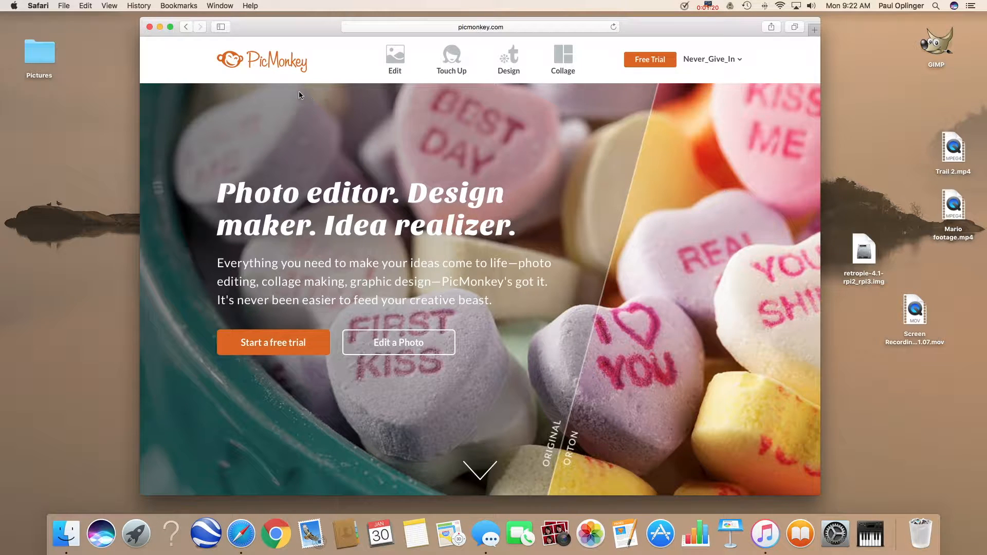
{"action": "left_click", "coordinate": [170, 26]}
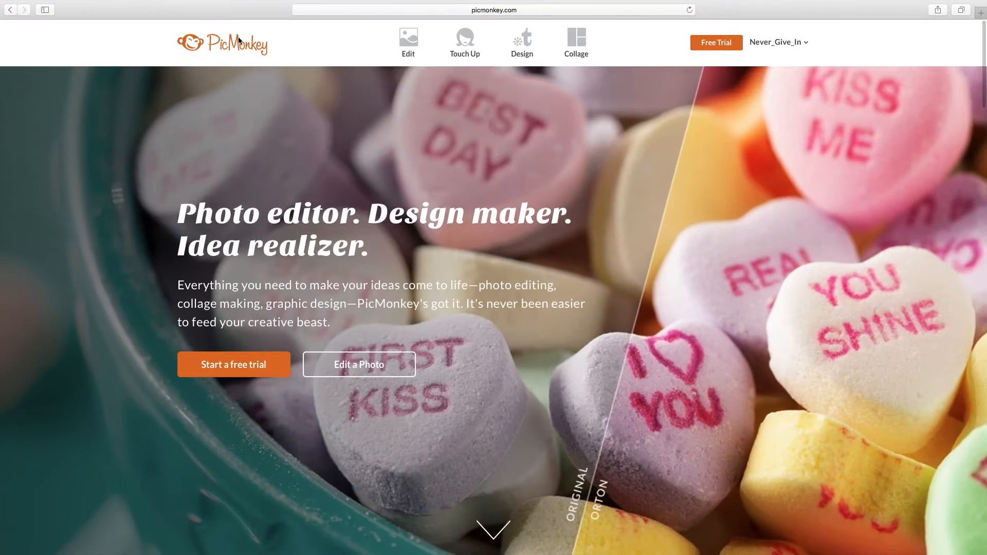
Step: Start a new design and allow Flash to run every time on picmonkey.com
{"action": "mouse_move", "coordinate": [584, 58]}
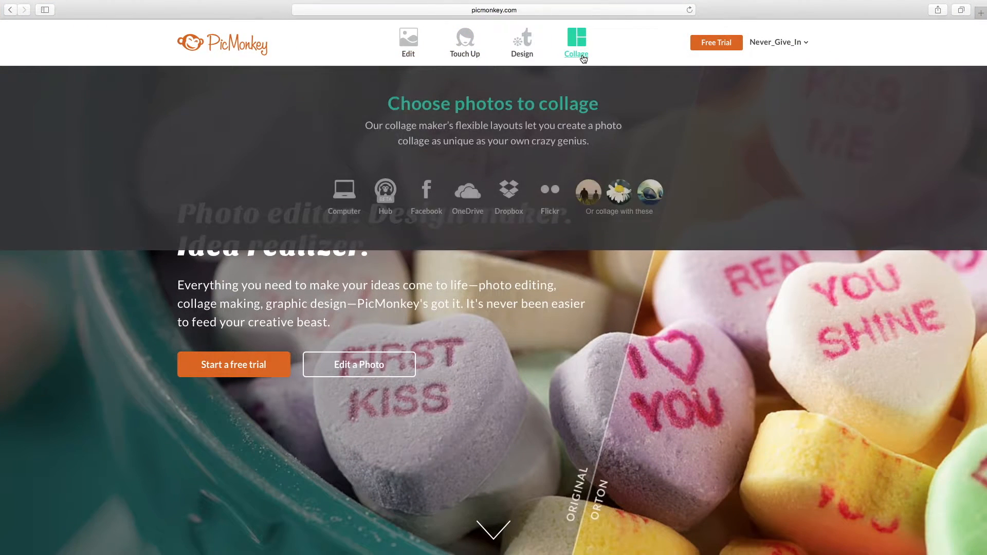
{"action": "left_click", "coordinate": [527, 54]}
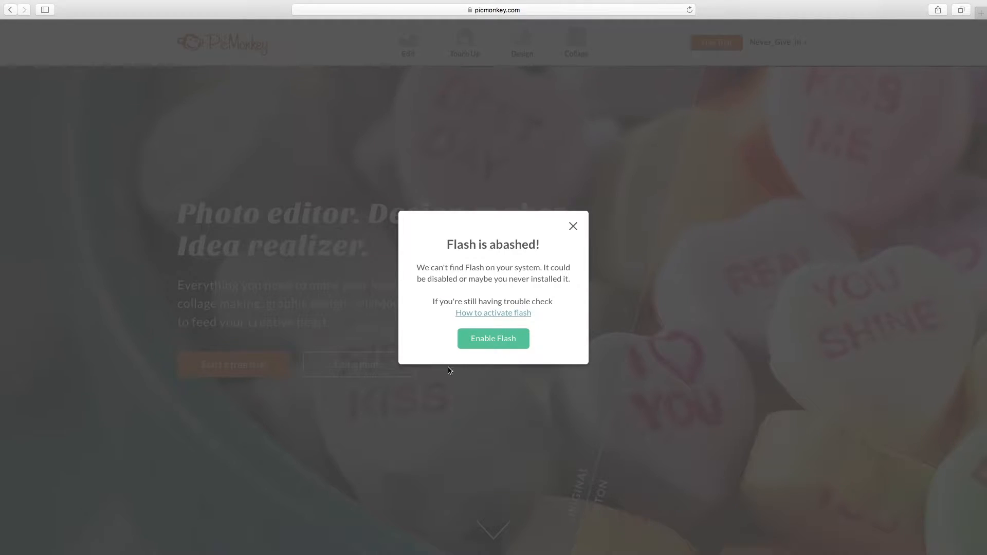
{"action": "left_click", "coordinate": [477, 340]}
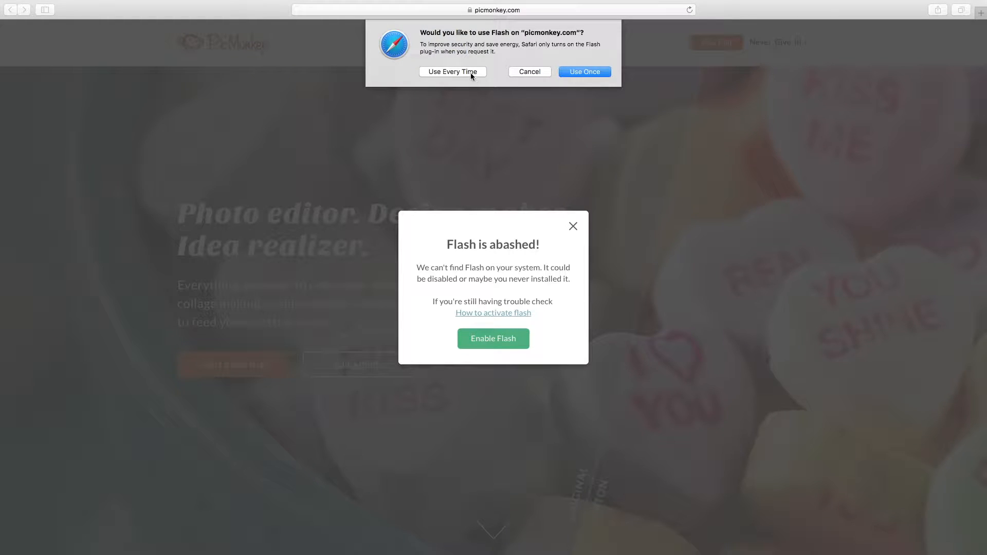
{"action": "left_click", "coordinate": [469, 72]}
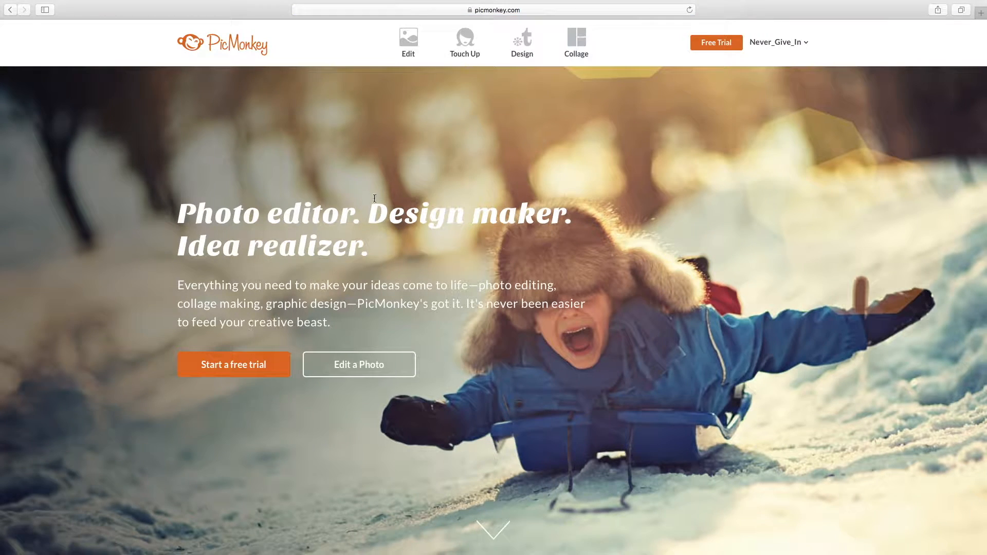
Step: Open a blank square design canvas and resize it to 800 x 800 with Keep proportions turned off
{"action": "left_click", "coordinate": [575, 40]}
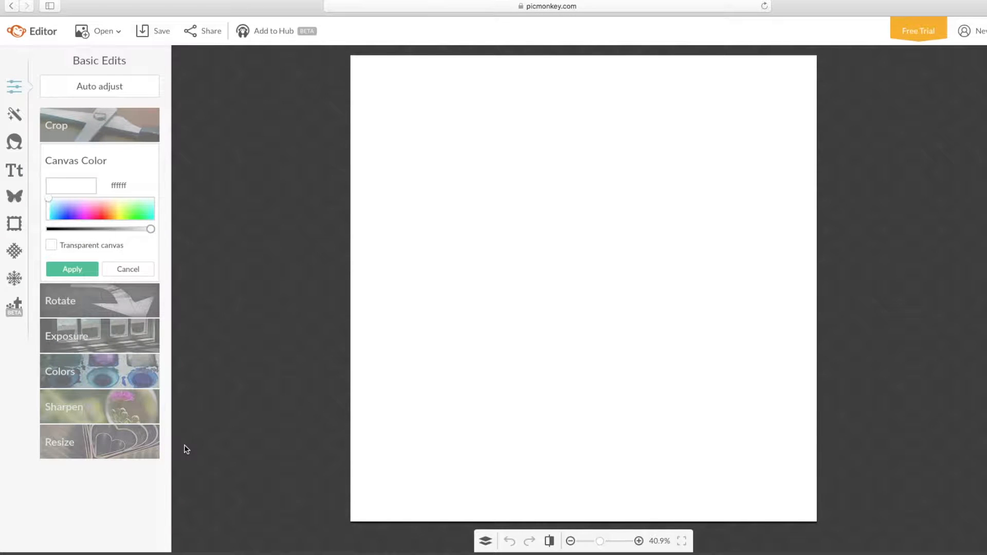
{"action": "left_click", "coordinate": [115, 446]}
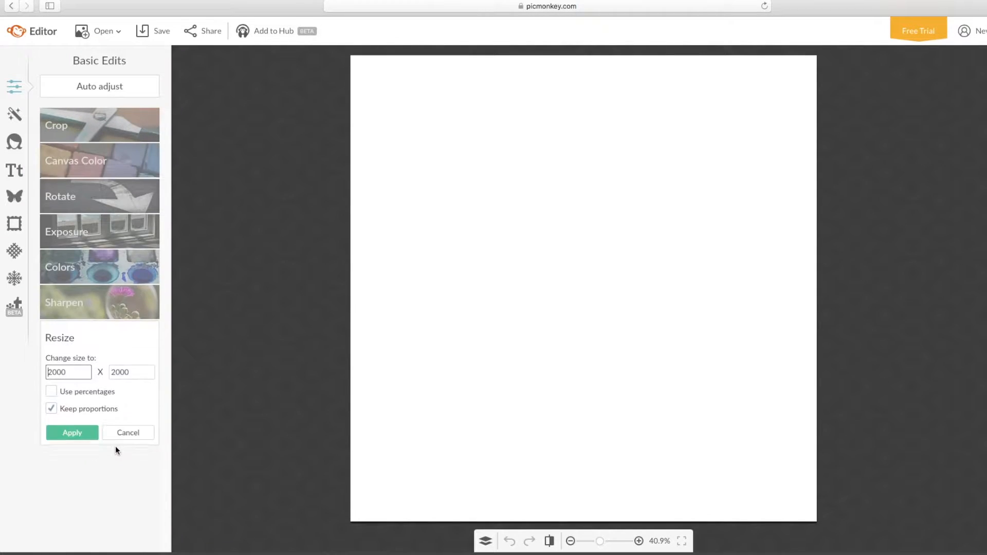
{"action": "left_click", "coordinate": [57, 407]}
{"action": "left_click_drag", "start_coordinate": [78, 371], "coordinate": [37, 370]}
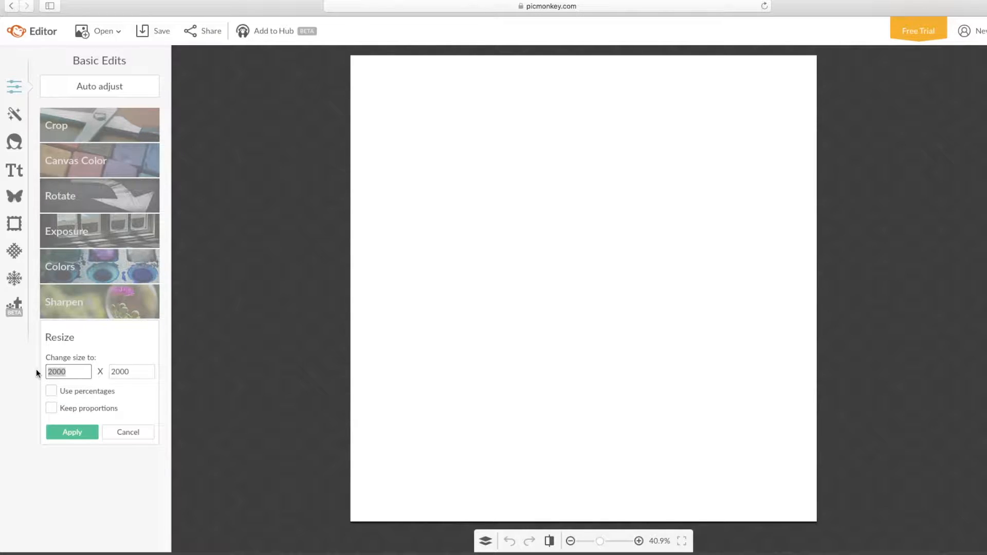
{"action": "type", "text": "800"}
{"action": "key", "text": "Tab"}
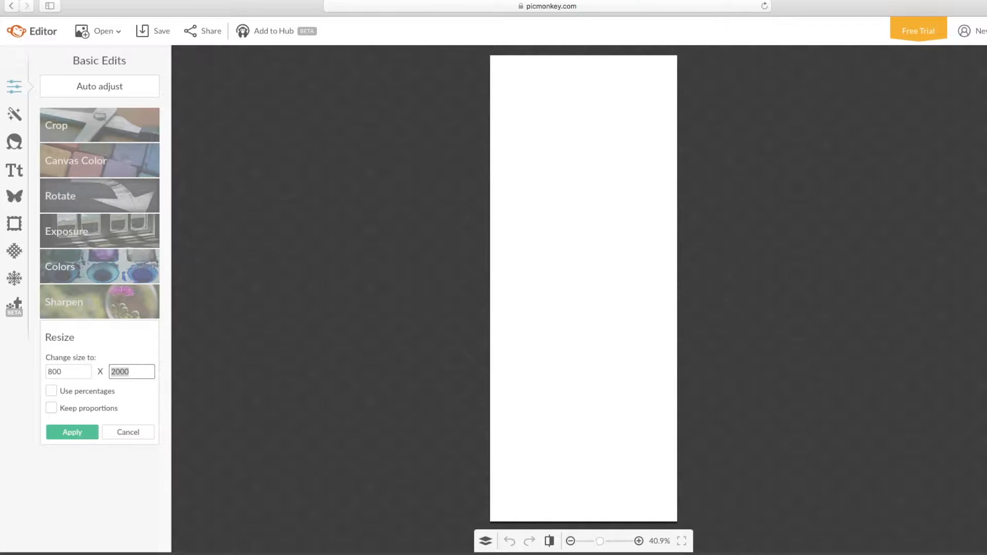
{"action": "type", "text": "800"}
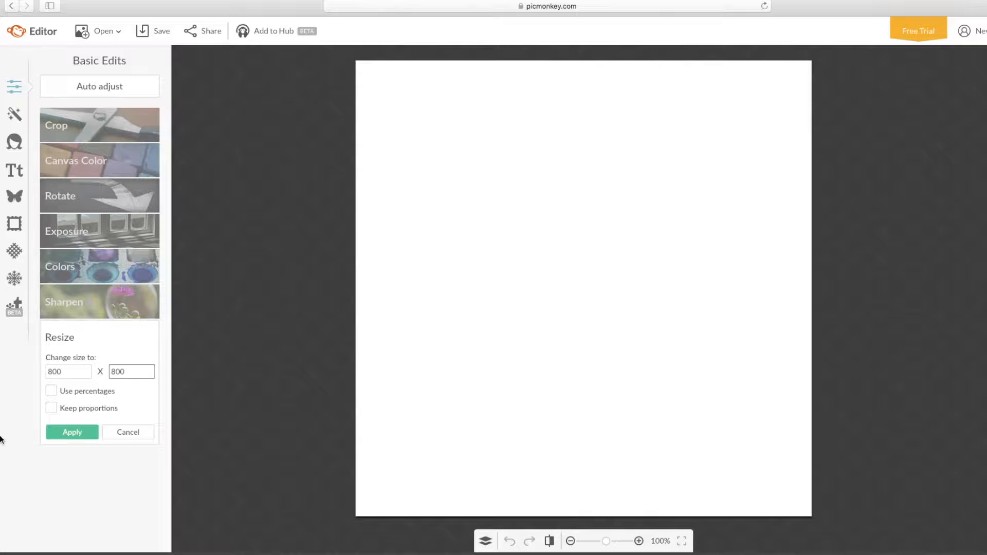
{"action": "left_click", "coordinate": [83, 436]}
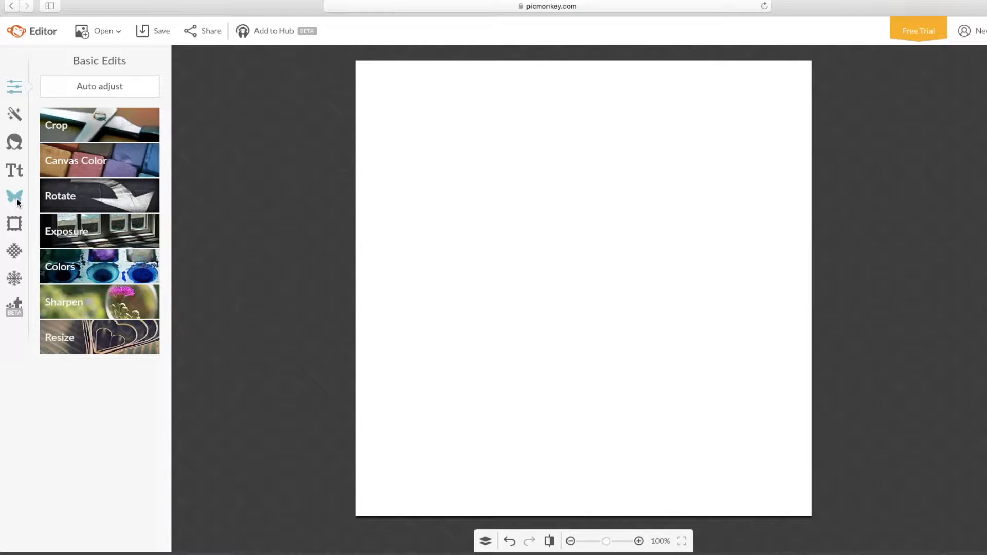
Step: Add the text "Taking on Life" to the canvas in the Cash Currency font from your own fonts
{"action": "left_click", "coordinate": [15, 171]}
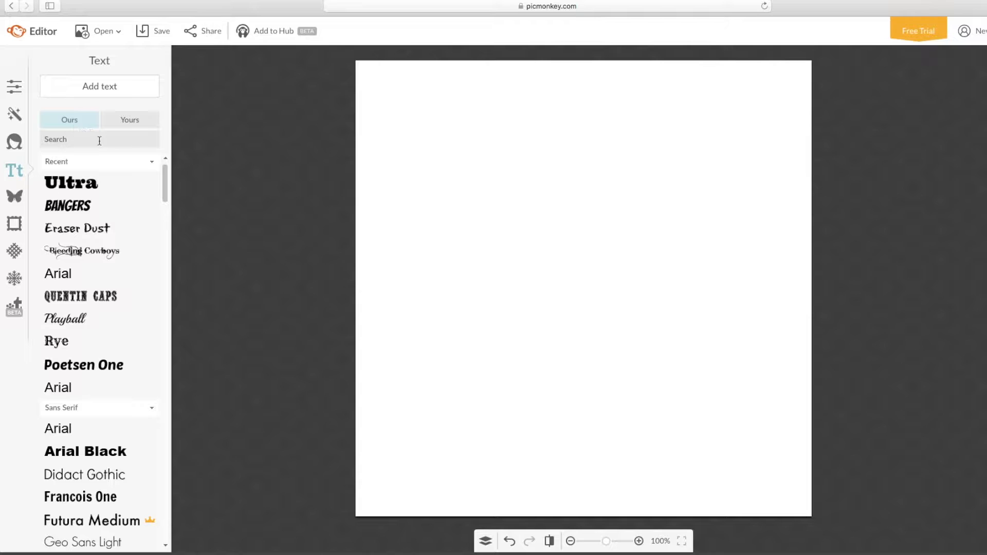
{"action": "mouse_move", "coordinate": [165, 185]}
{"action": "left_mouse_down"}
{"action": "mouse_move", "coordinate": [164, 390]}
{"action": "mouse_move", "coordinate": [164, 170]}
{"action": "left_mouse_up"}
{"action": "left_click", "coordinate": [128, 119]}
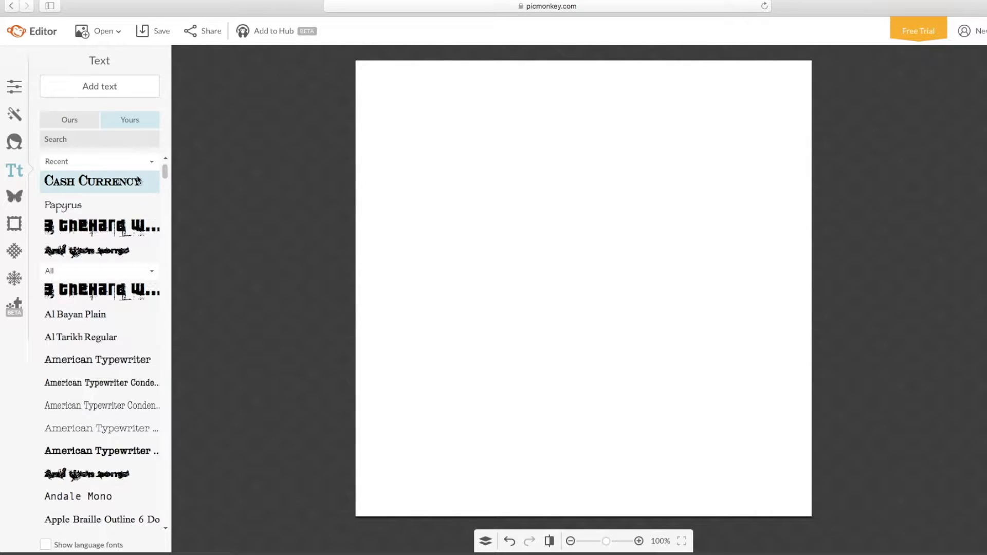
{"action": "mouse_move", "coordinate": [168, 168]}
{"action": "left_mouse_down"}
{"action": "mouse_move", "coordinate": [159, 271]}
{"action": "mouse_move", "coordinate": [164, 165]}
{"action": "left_mouse_up"}
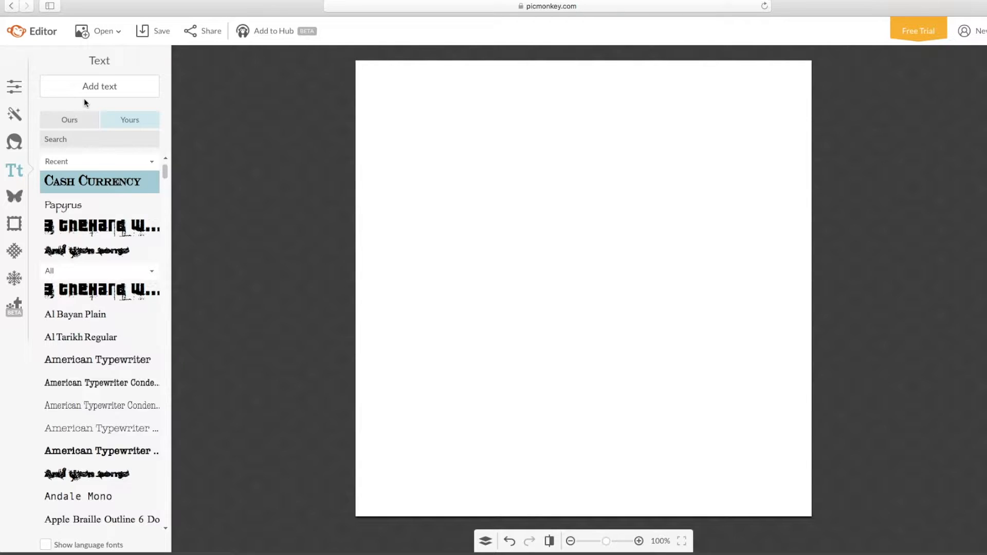
{"action": "left_click", "coordinate": [92, 88]}
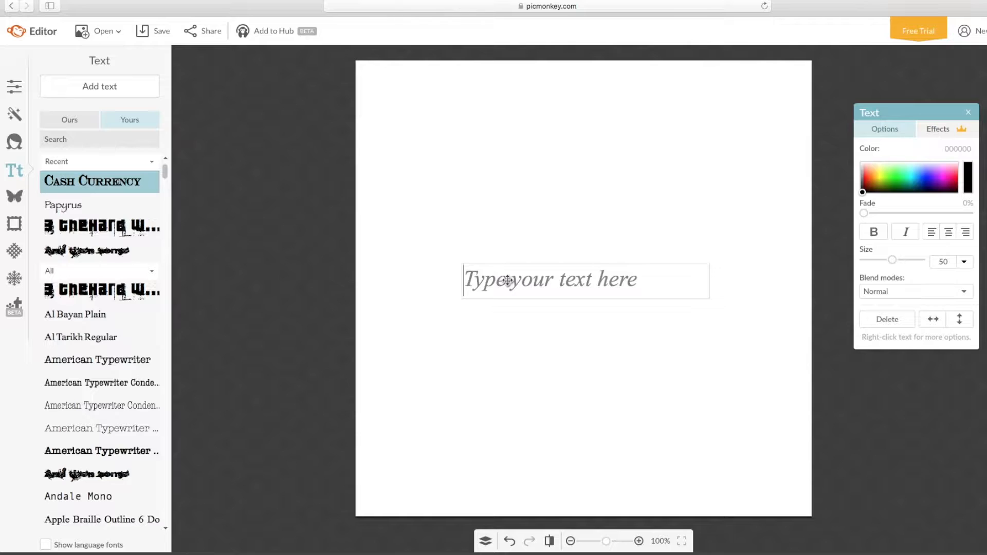
{"action": "type", "text": "Taking"}
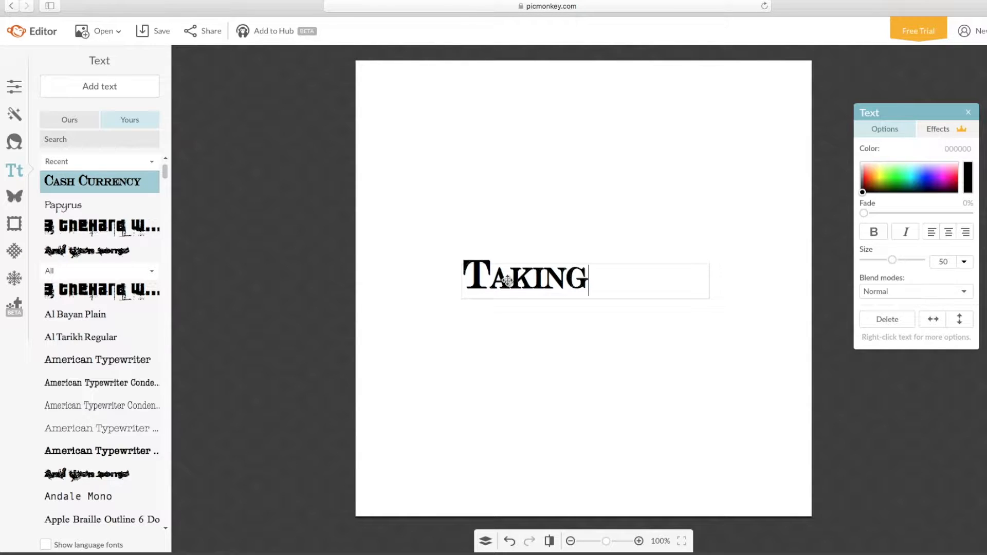
{"action": "type", "text": " on Li"}
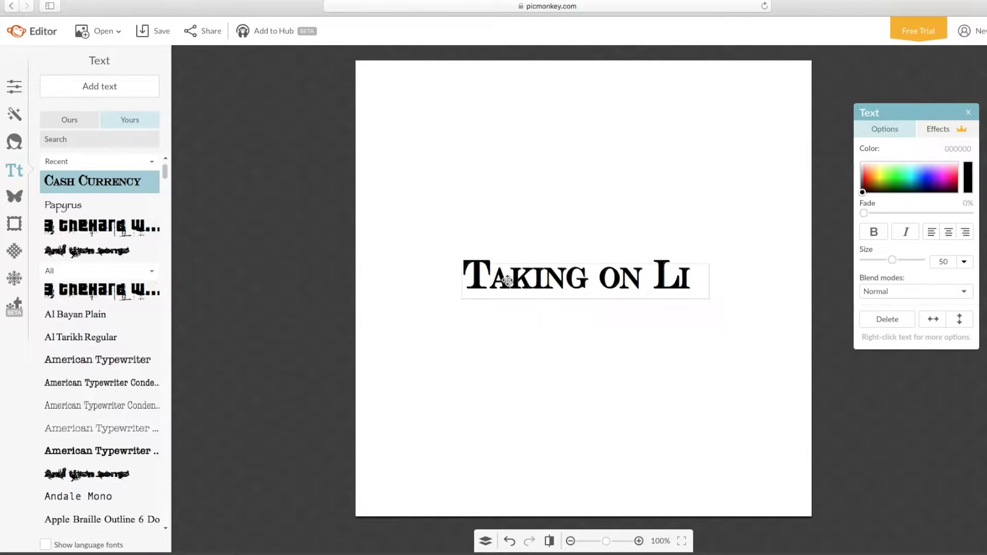
{"action": "type", "text": "fe"}
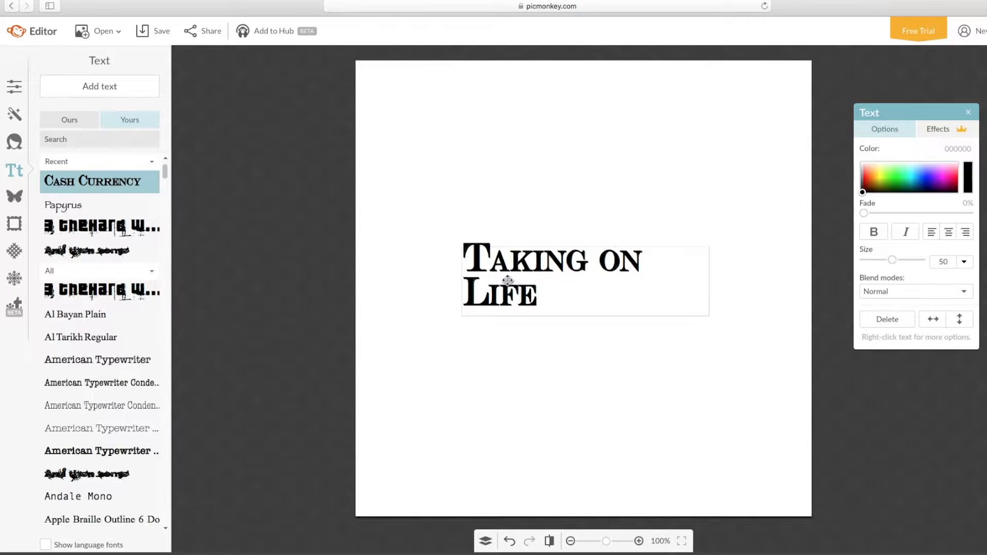
Step: Center-align the two lines of the "Taking on Life" text within their text box
{"action": "left_click", "coordinate": [564, 332]}
{"action": "left_click_drag", "start_coordinate": [550, 293], "coordinate": [482, 312]}
{"action": "double_click", "coordinate": [557, 313]}
{"action": "left_click", "coordinate": [557, 313]}
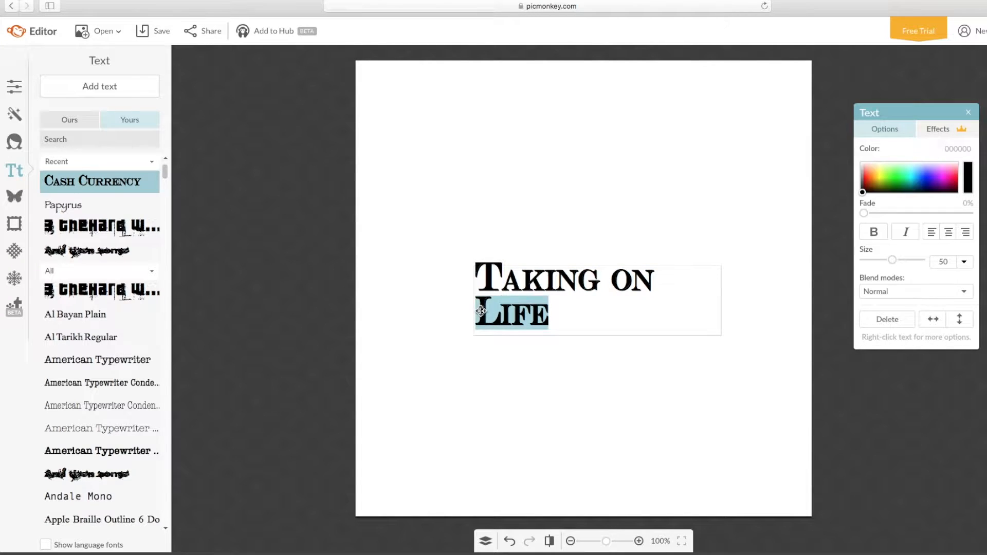
{"action": "left_click", "coordinate": [948, 232]}
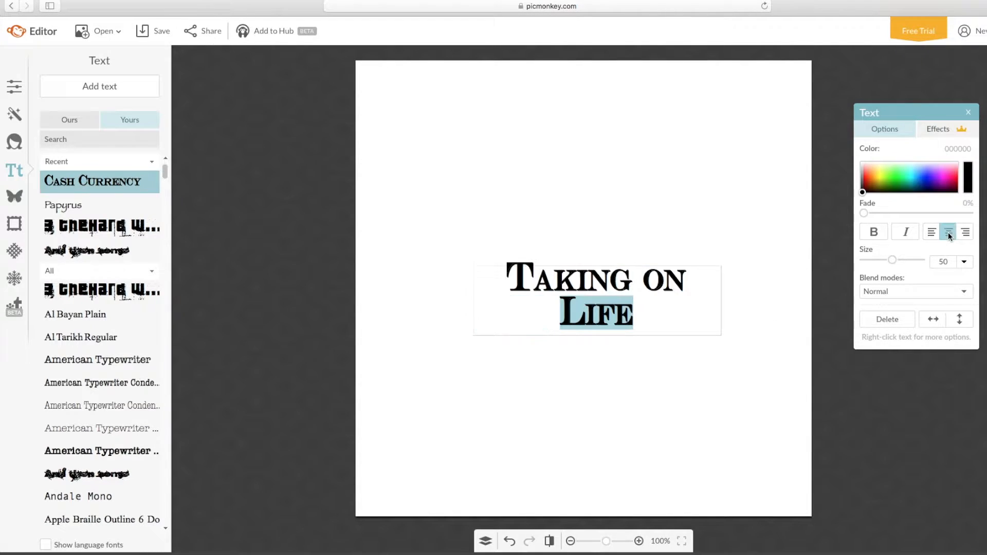
{"action": "left_click", "coordinate": [684, 323]}
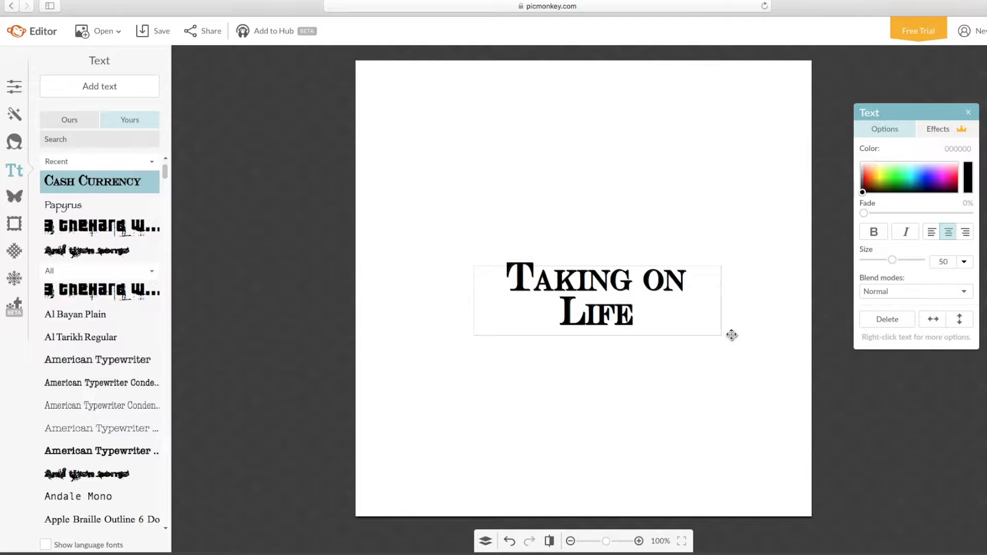
Step: Enlarge the "Taking on Life" text to size 105 and place it across the lower half of the canvas
{"action": "left_click_drag", "start_coordinate": [723, 333], "coordinate": [629, 358]}
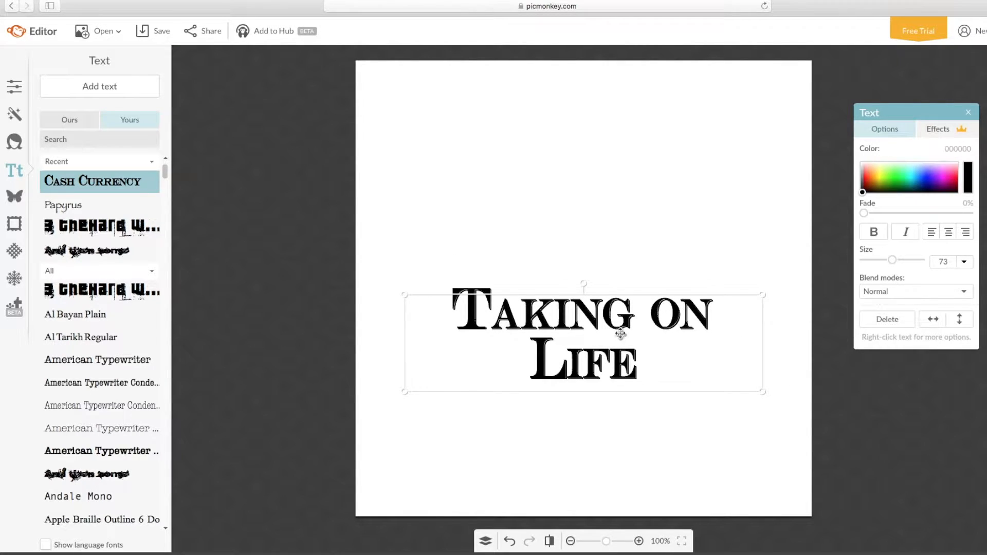
{"action": "left_click_drag", "start_coordinate": [605, 321], "coordinate": [610, 362]}
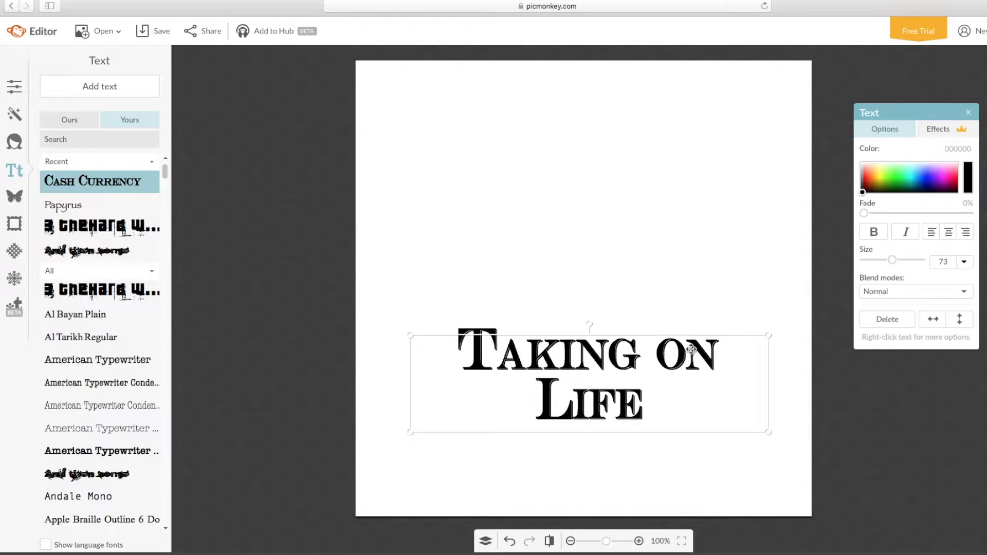
{"action": "left_click_drag", "start_coordinate": [765, 333], "coordinate": [890, 151]}
{"action": "left_click_drag", "start_coordinate": [612, 340], "coordinate": [534, 377]}
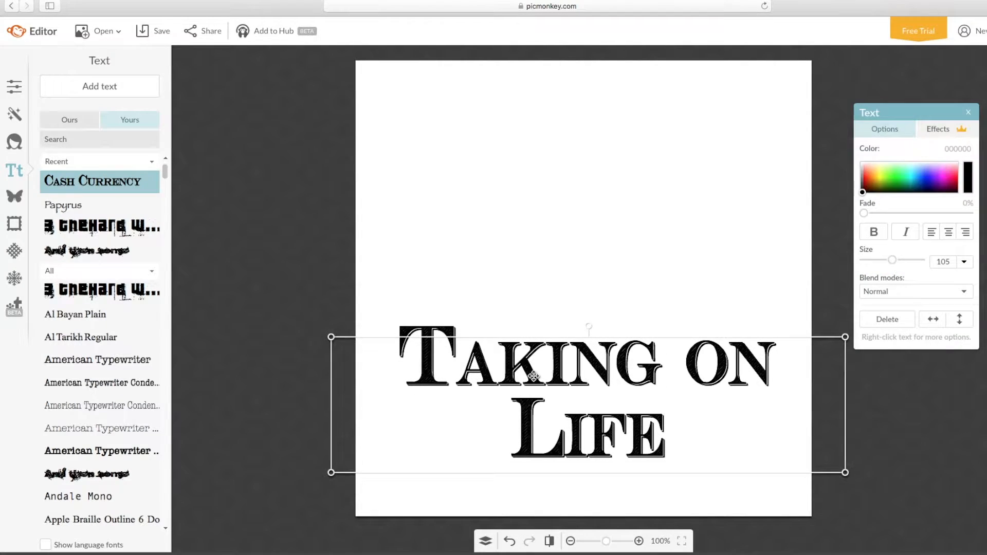
{"action": "left_click", "coordinate": [537, 216]}
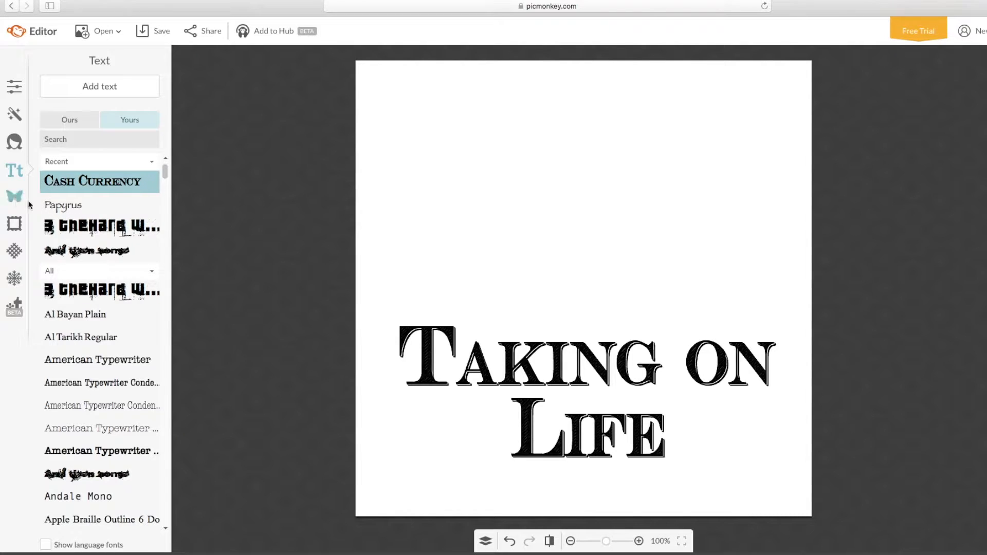
Step: Add the basic Happ-icons overlay of a face with a wide open grin and enlarge it to fill the space above the text
{"action": "left_click", "coordinate": [12, 200]}
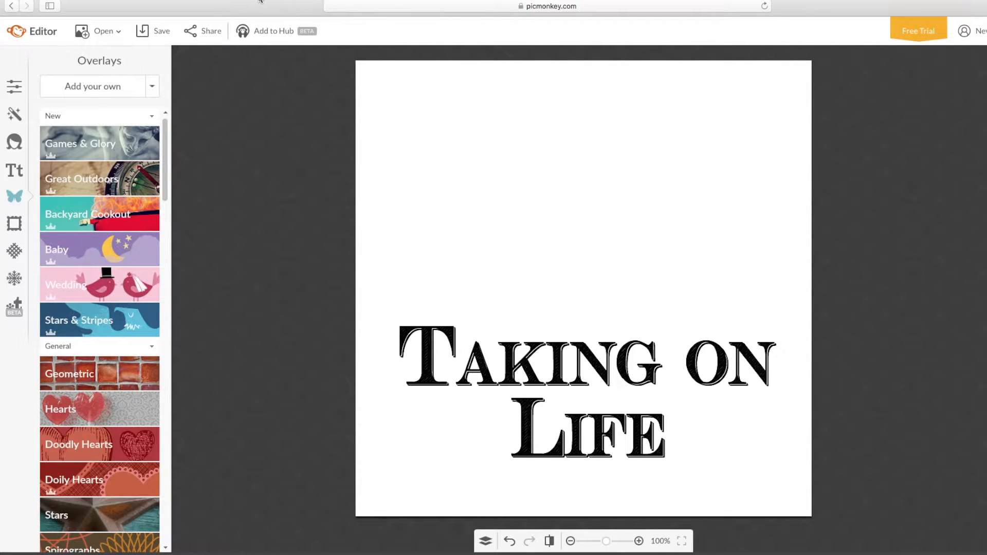
{"action": "left_click", "coordinate": [230, 4]}
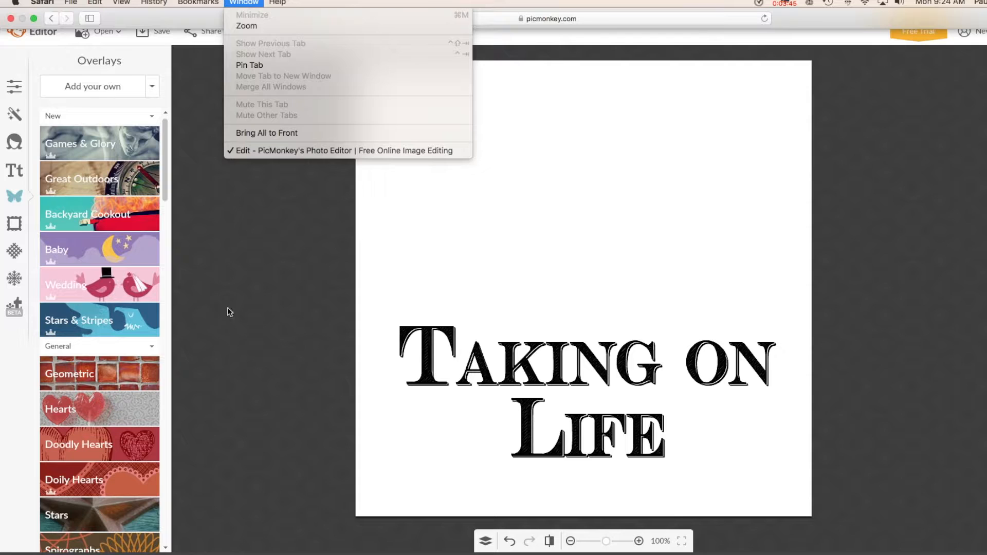
{"action": "left_click", "coordinate": [227, 311]}
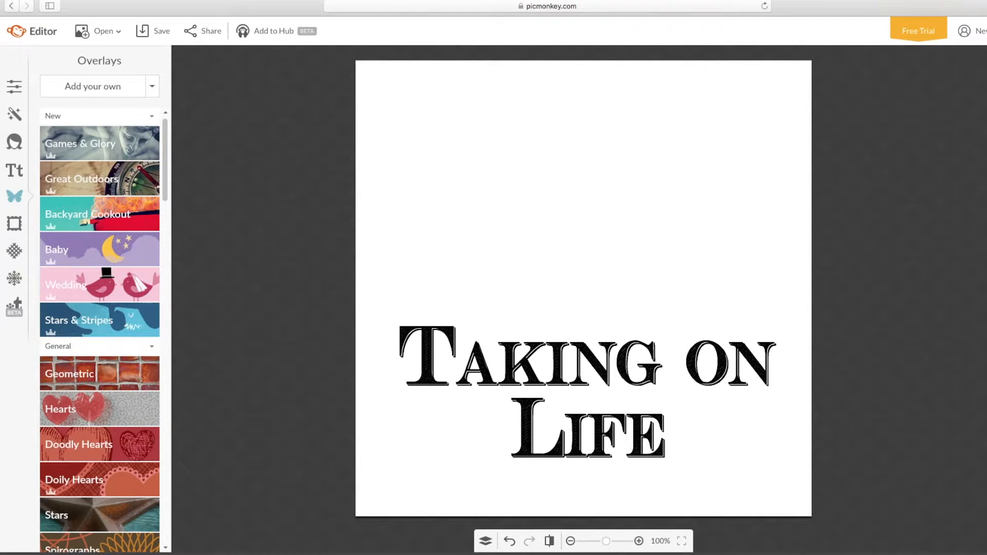
{"action": "left_click", "coordinate": [165, 548]}
{"action": "left_click", "coordinate": [166, 548]}
{"action": "left_click", "coordinate": [166, 548]}
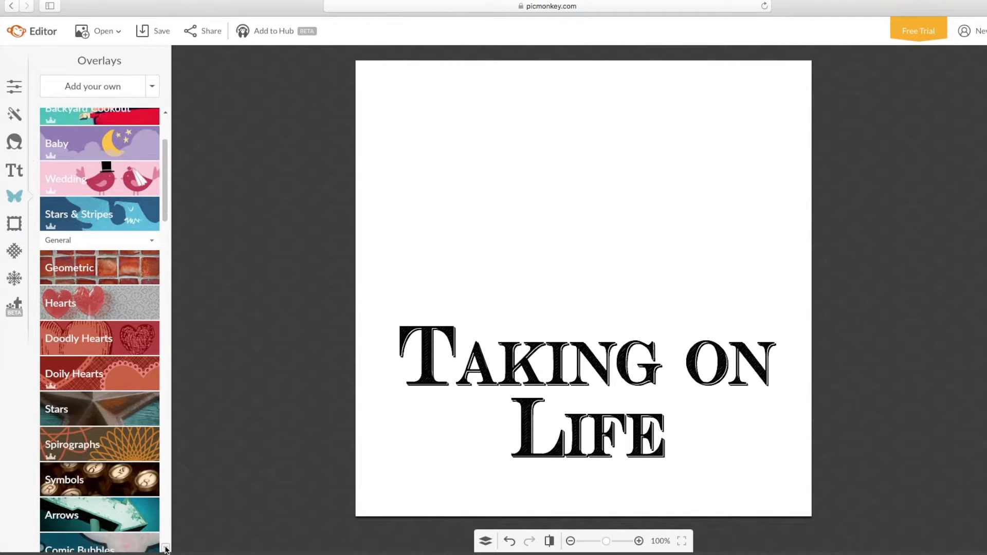
{"action": "left_click", "coordinate": [166, 548]}
{"action": "left_click", "coordinate": [165, 548]}
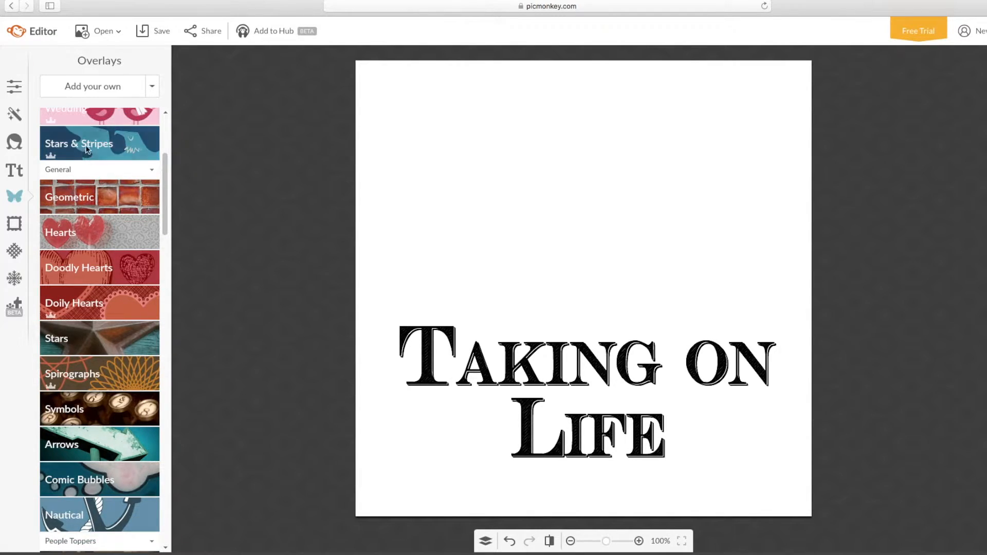
{"action": "left_click_drag", "start_coordinate": [162, 195], "coordinate": [156, 278]}
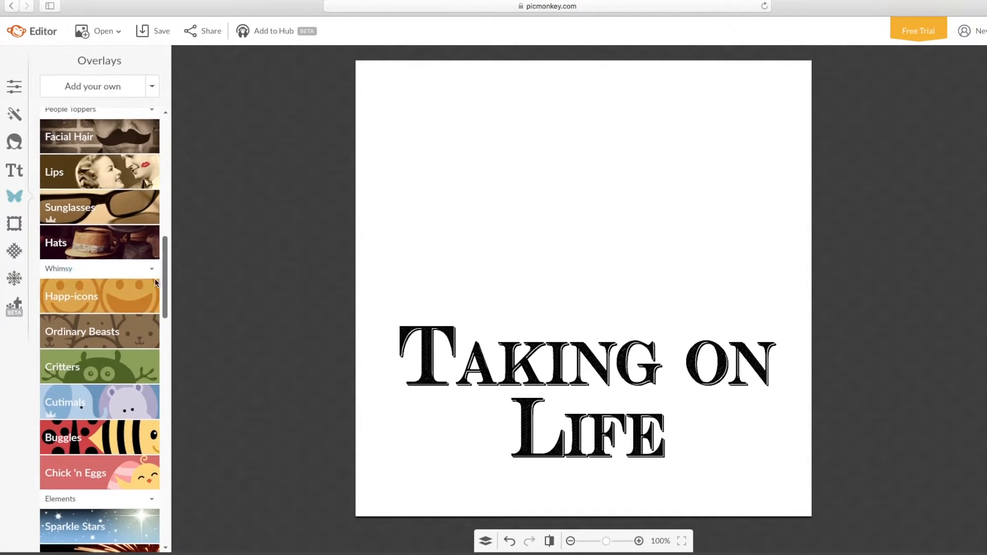
{"action": "left_click", "coordinate": [126, 298]}
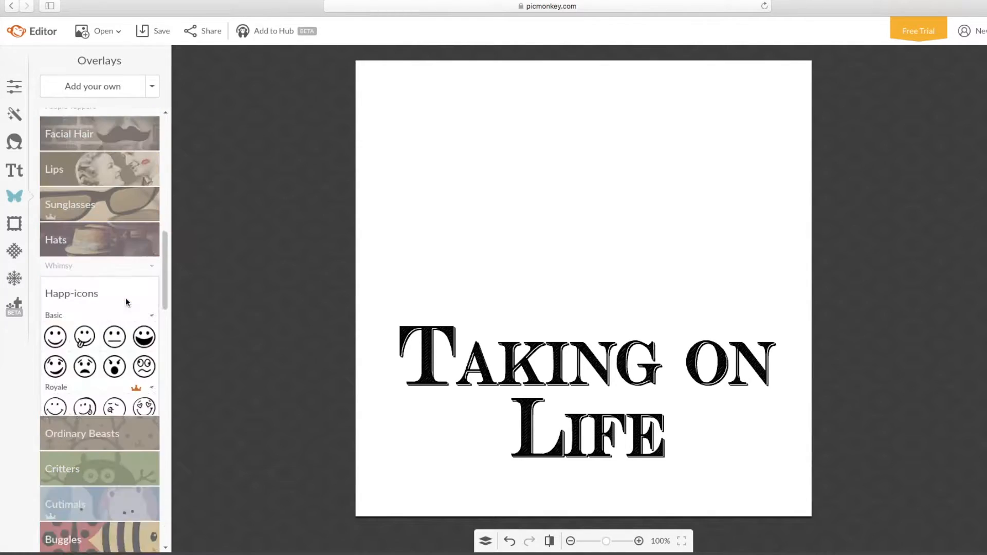
{"action": "left_click", "coordinate": [146, 348]}
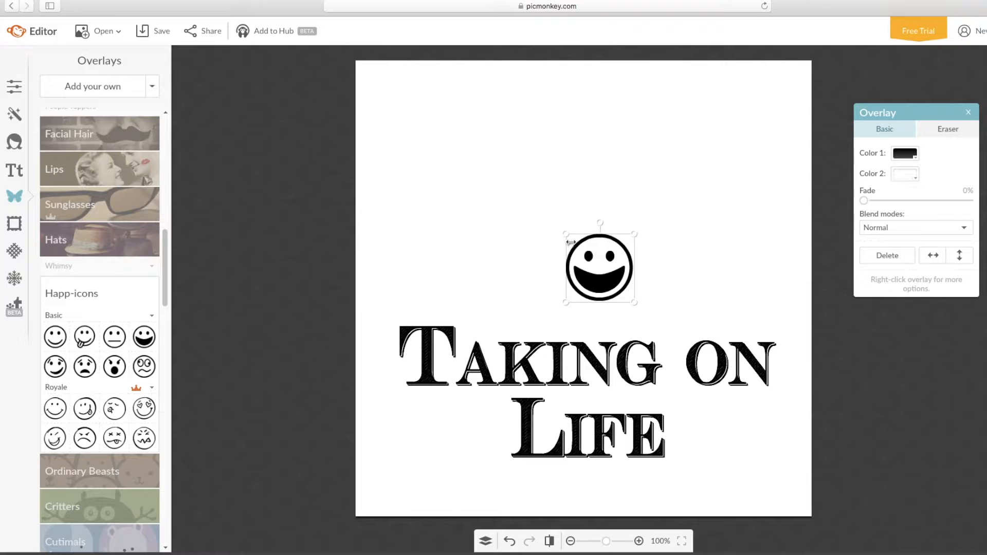
{"action": "left_click_drag", "start_coordinate": [568, 236], "coordinate": [401, 115]}
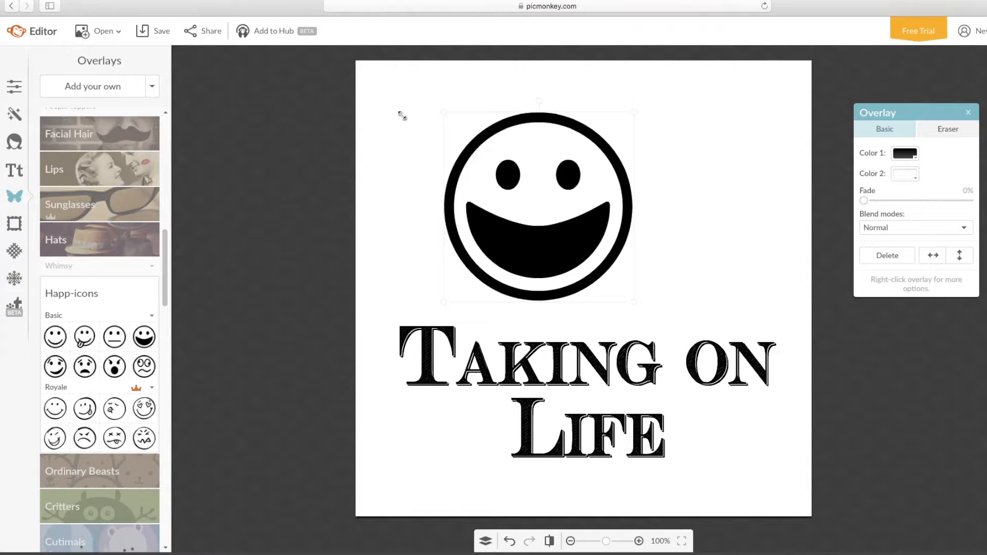
Step: Enlarge the smiley face further and centre it above the "Taking on Life" text
{"action": "left_click_drag", "start_coordinate": [479, 165], "coordinate": [521, 181]}
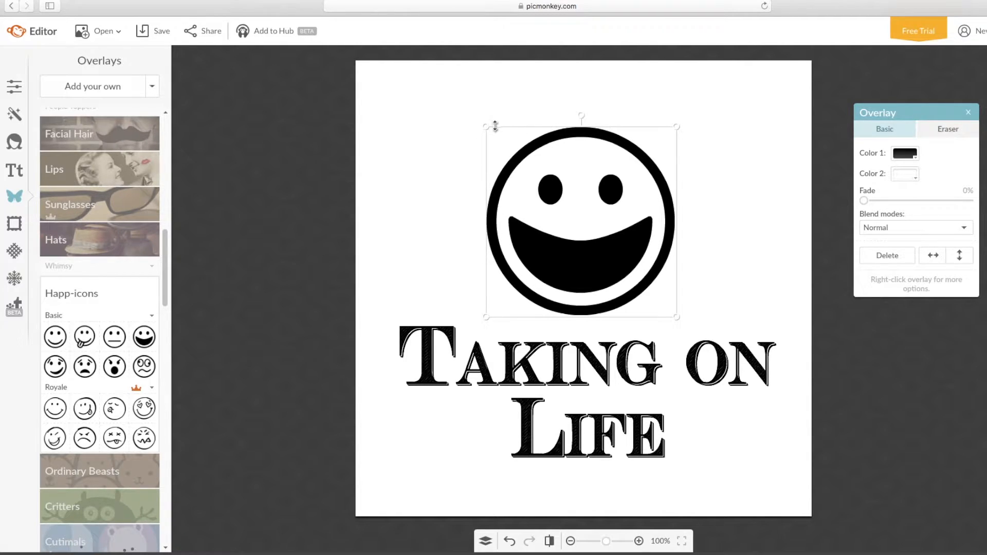
{"action": "left_click_drag", "start_coordinate": [487, 125], "coordinate": [455, 96]}
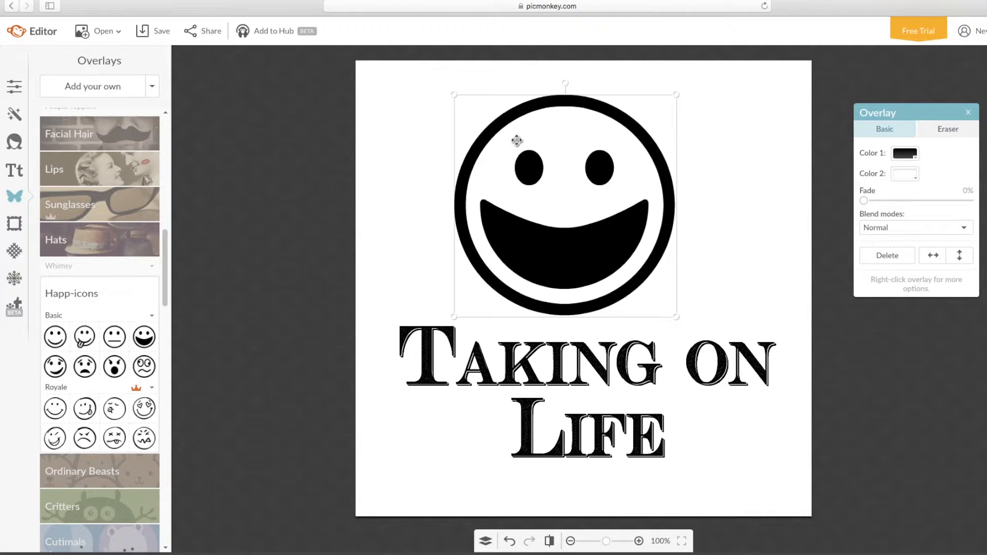
{"action": "left_click_drag", "start_coordinate": [549, 187], "coordinate": [562, 189]}
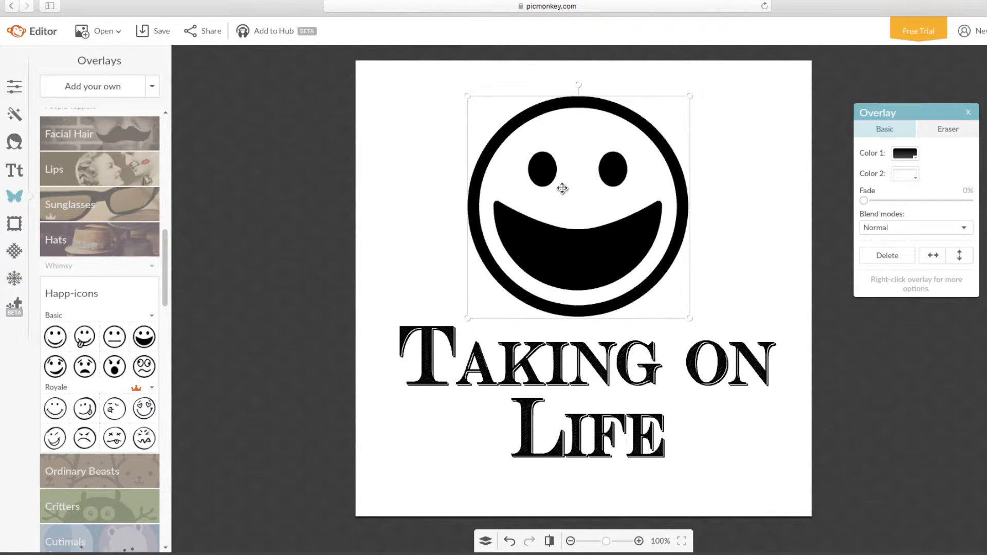
Step: Enlarge the "Taking on Life" text to size 110, place it slightly lower on the canvas, and realign the smiley face above it
{"action": "left_click", "coordinate": [580, 369]}
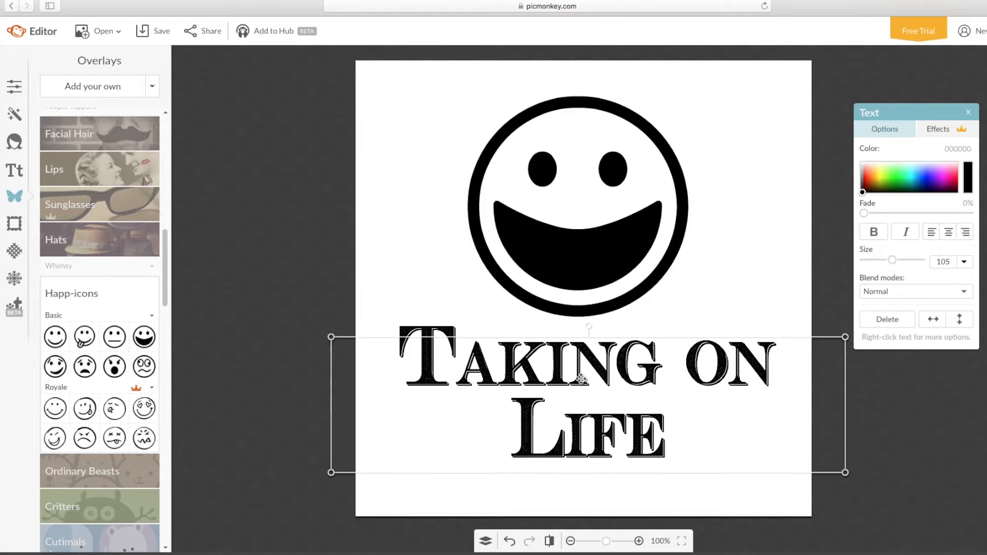
{"action": "left_click_drag", "start_coordinate": [330, 337], "coordinate": [303, 221]}
{"action": "left_click_drag", "start_coordinate": [522, 356], "coordinate": [535, 381]}
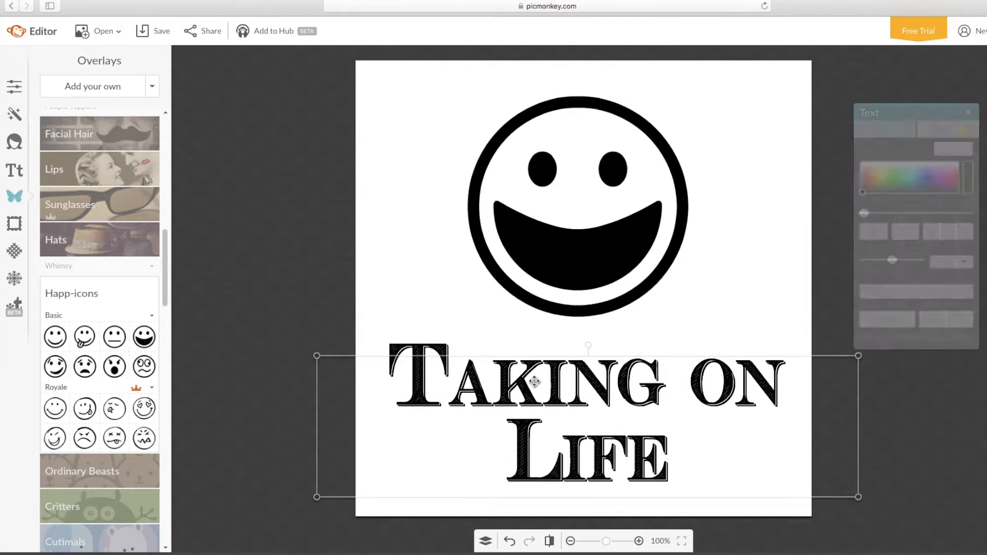
{"action": "left_click_drag", "start_coordinate": [571, 203], "coordinate": [582, 200]}
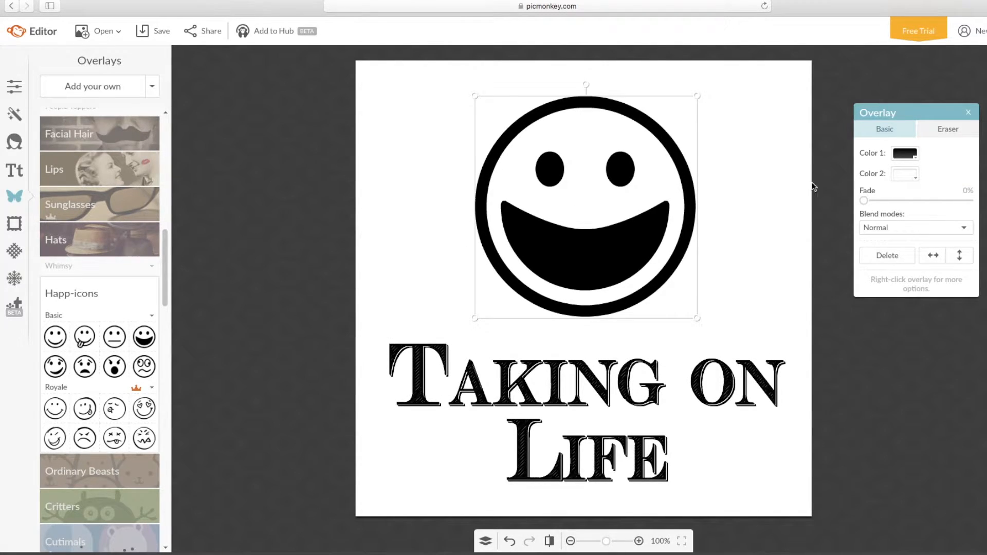
Step: Recolor the black parts of the smiley face red and deselect it
{"action": "left_click", "coordinate": [902, 153]}
{"action": "left_click", "coordinate": [904, 225]}
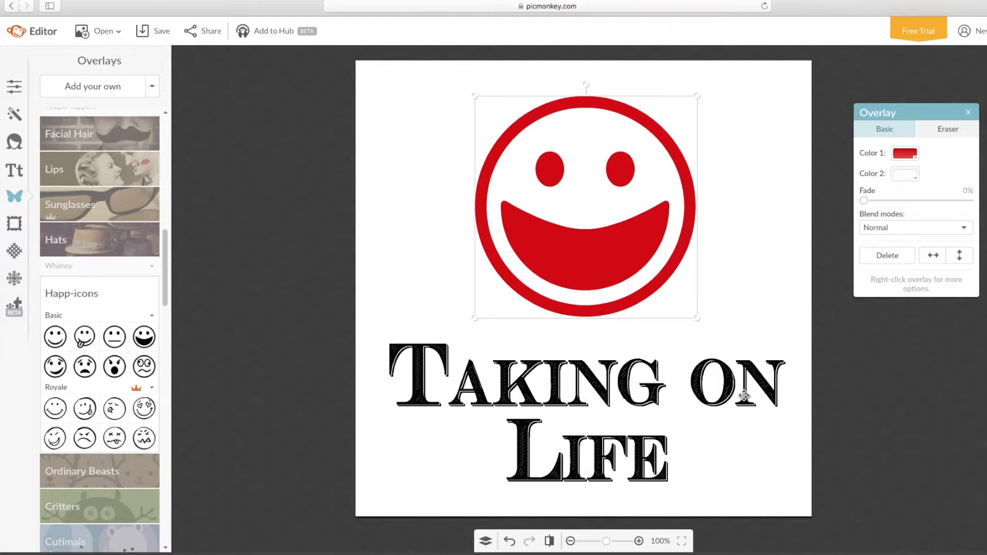
{"action": "left_click", "coordinate": [741, 426]}
{"action": "left_click", "coordinate": [289, 419]}
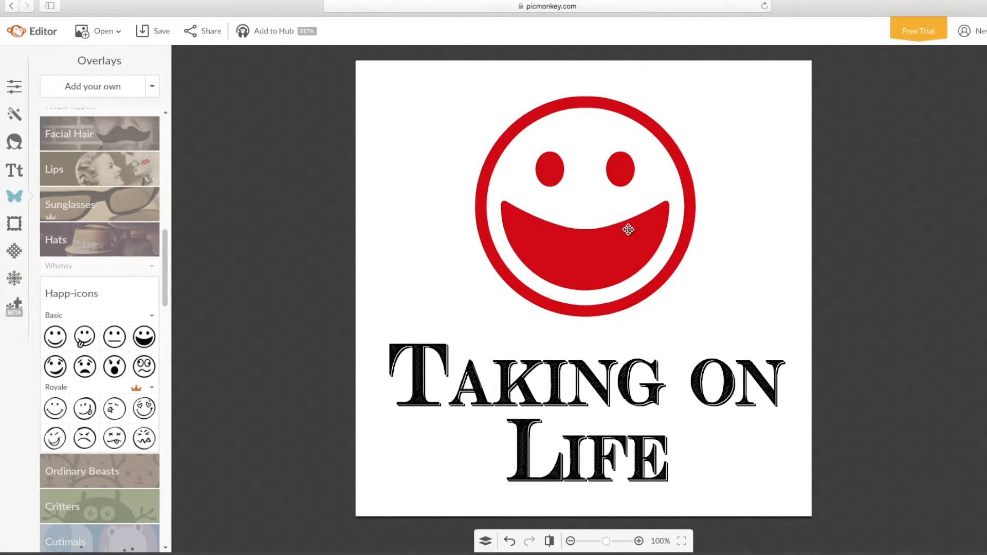
Step: Bring the "Taking on Life" text to the front of the layer order
{"action": "right_click", "coordinate": [629, 362]}
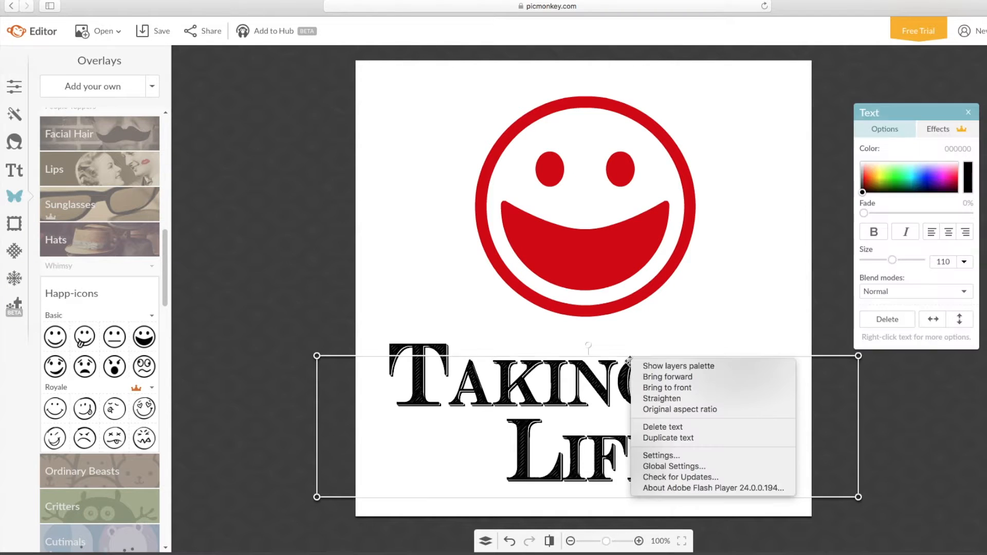
{"action": "left_click", "coordinate": [664, 387]}
{"action": "left_click", "coordinate": [438, 257]}
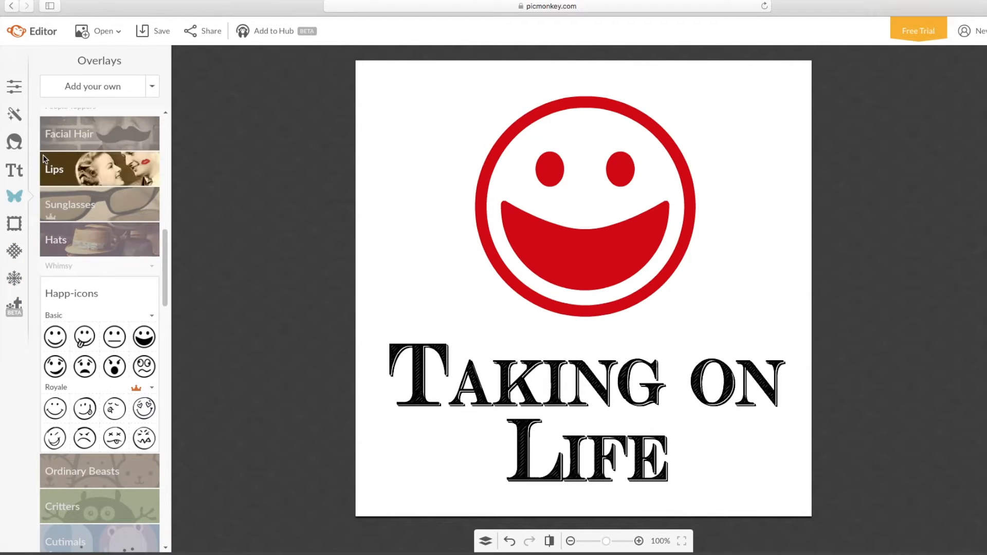
Step: Make the canvas background transparent and apply the change
{"action": "left_click", "coordinate": [14, 89]}
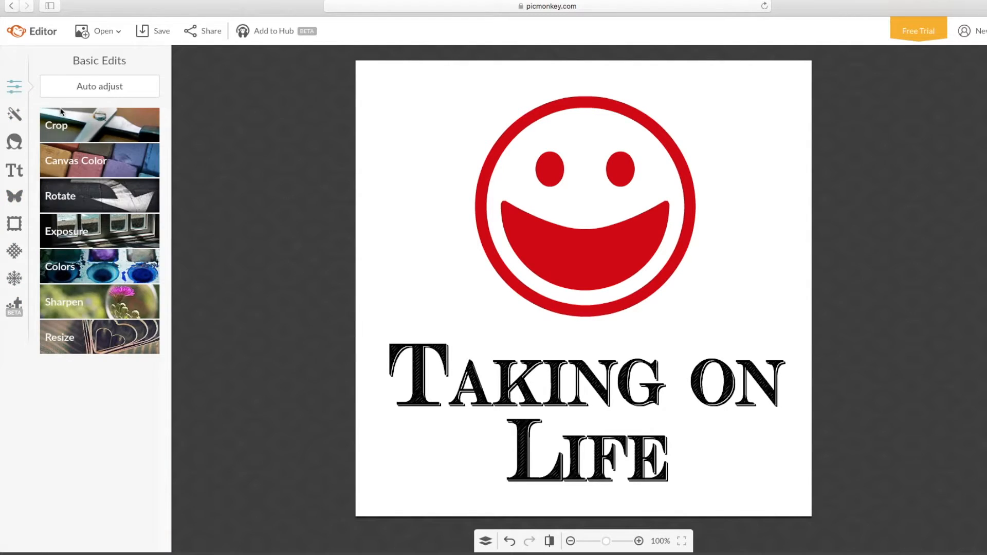
{"action": "left_click", "coordinate": [67, 162]}
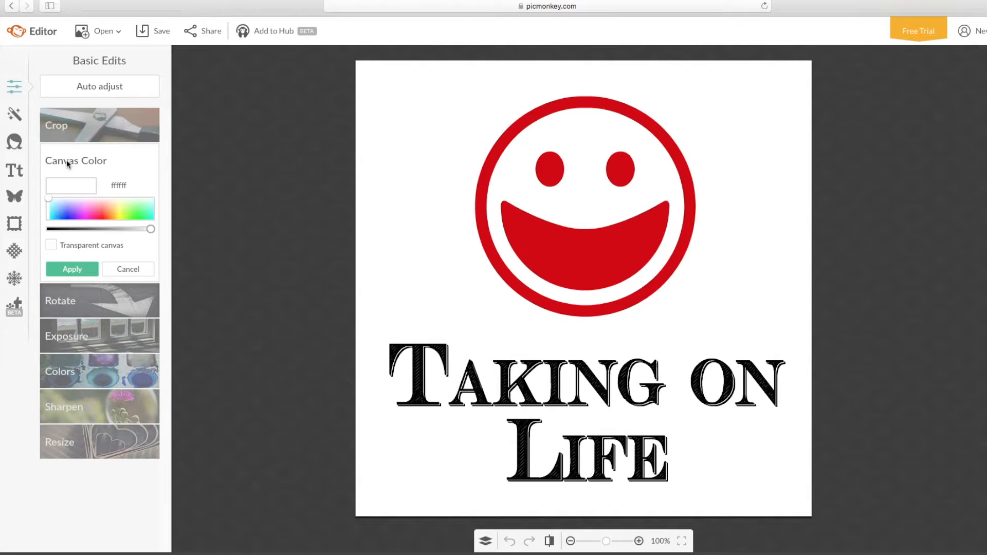
{"action": "left_click", "coordinate": [52, 245]}
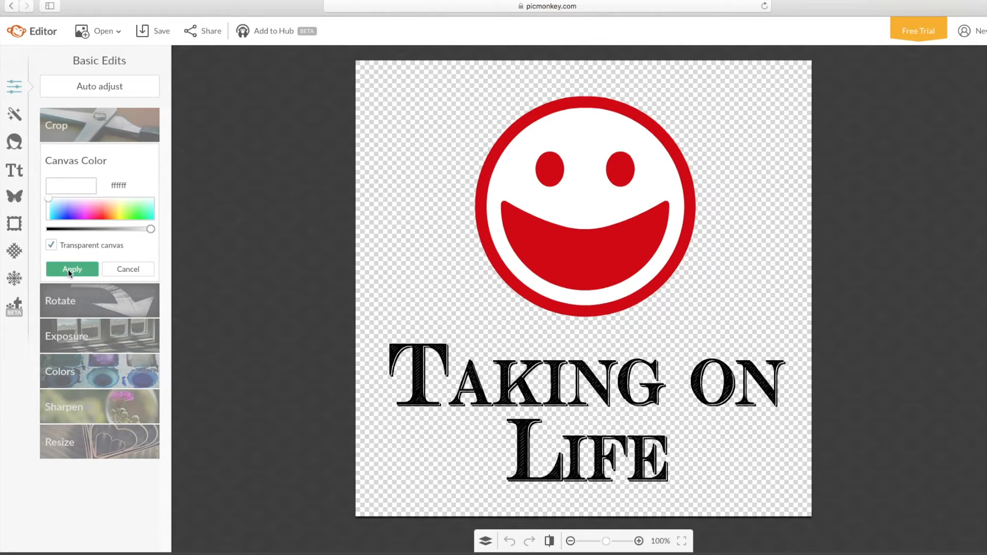
{"action": "left_click", "coordinate": [68, 270]}
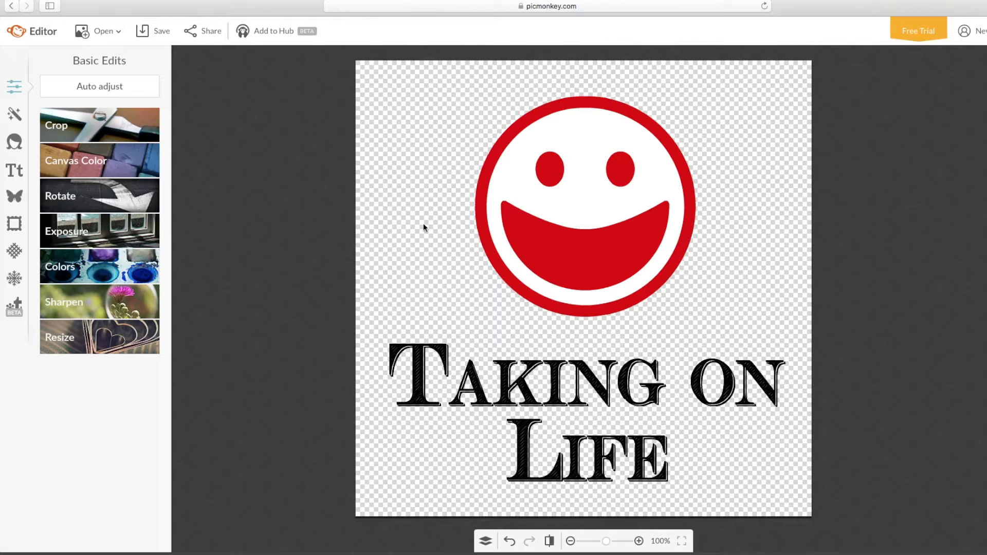
Step: Save the logo to the computer as an 800 x 800 px PNG named "Taking On Life 3"
{"action": "left_click", "coordinate": [159, 33]}
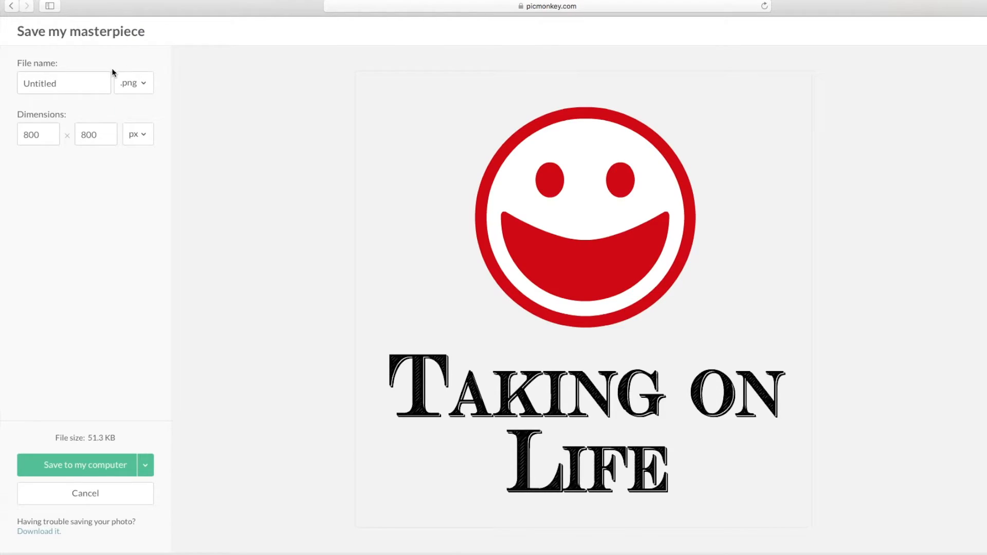
{"action": "left_click_drag", "start_coordinate": [85, 84], "coordinate": [1, 83]}
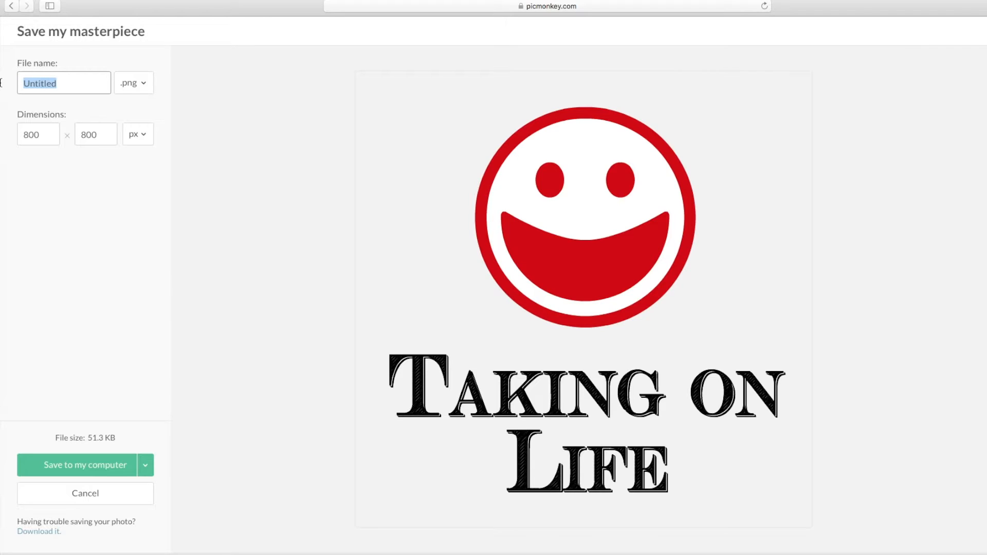
{"action": "type", "text": "Taking On Life 2"}
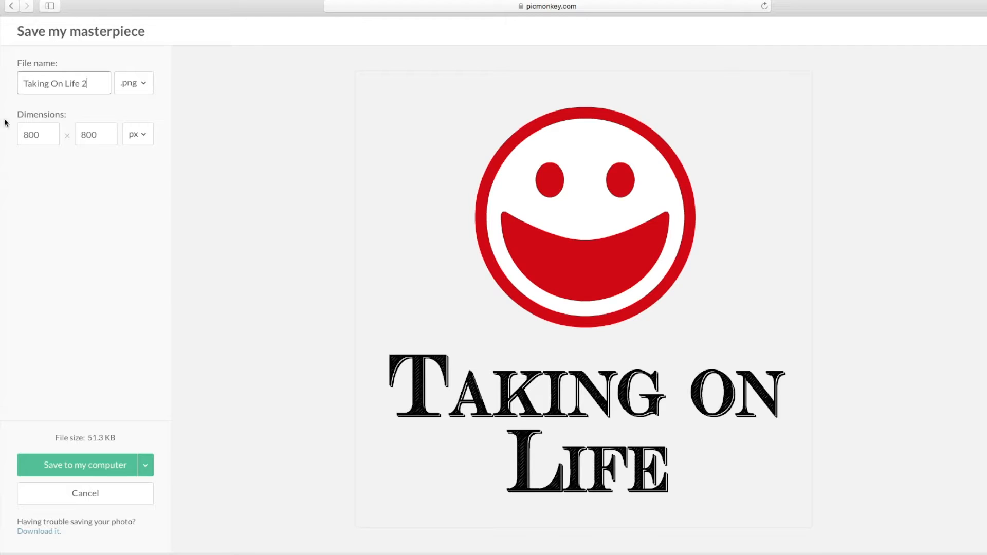
{"action": "key", "text": "BackSpace"}
{"action": "left_click", "coordinate": [145, 467]}
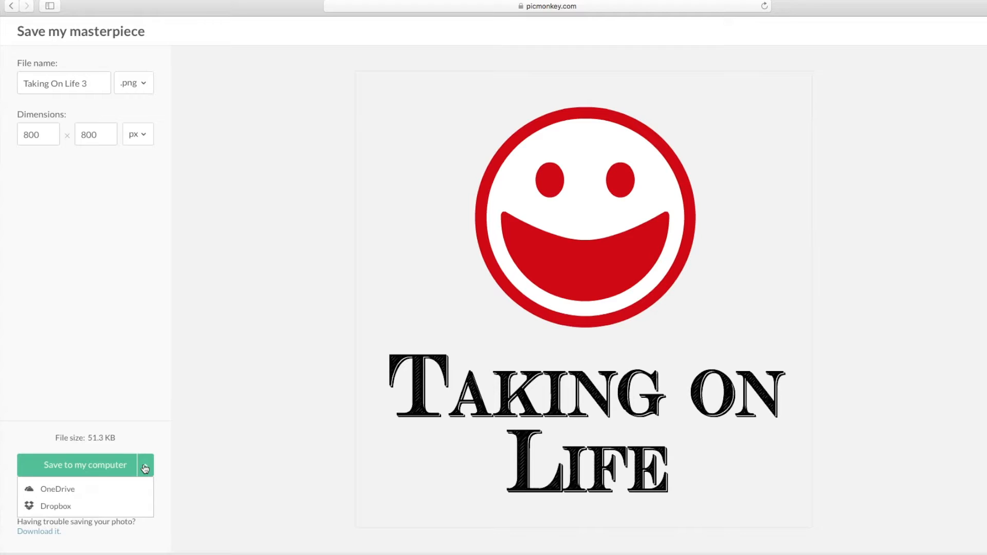
{"action": "left_click", "coordinate": [87, 464]}
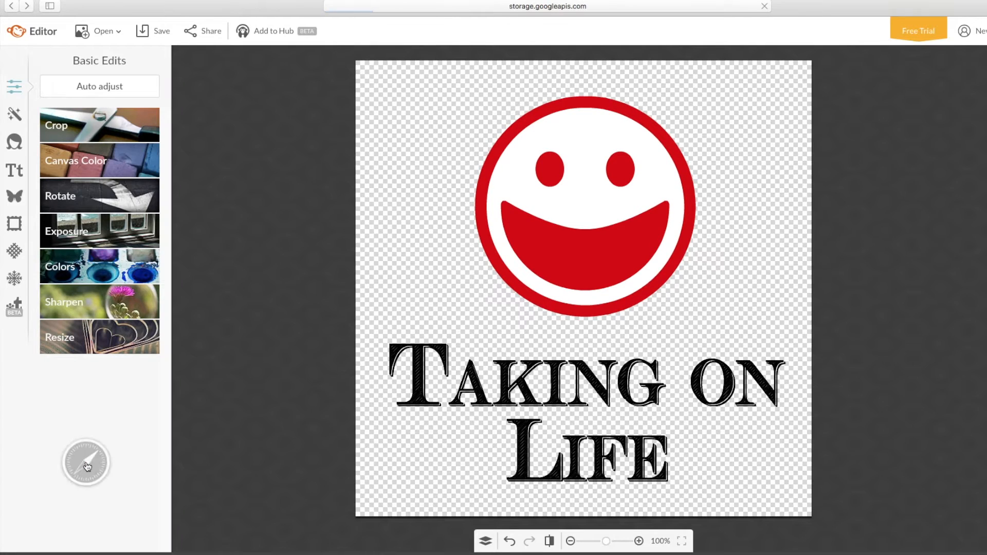
Step: Switch to the desktop, inspect the saved Taking On Life 3.png in Preview, and close the image
{"action": "key", "text": "ctrl+Left"}
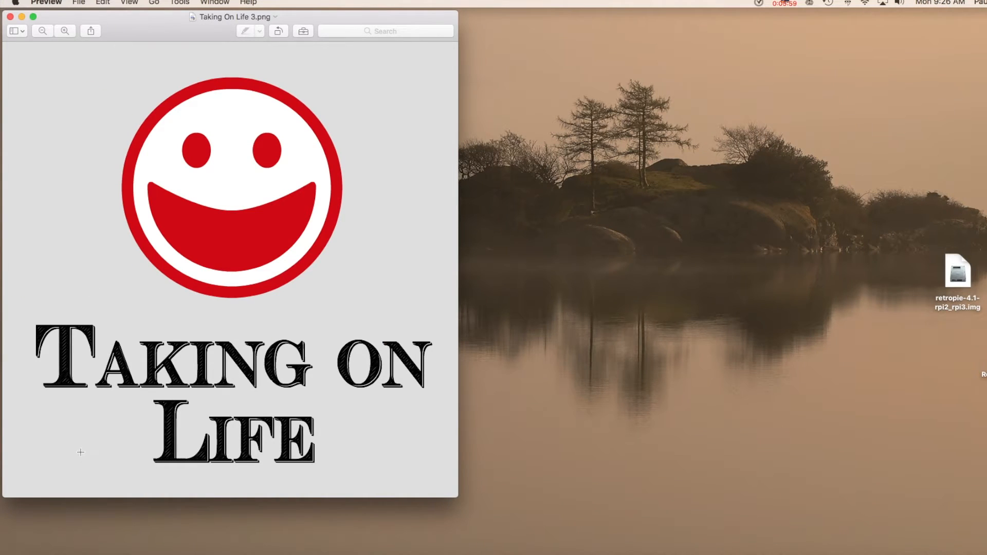
{"action": "left_click_drag", "start_coordinate": [150, 30], "coordinate": [338, 36]}
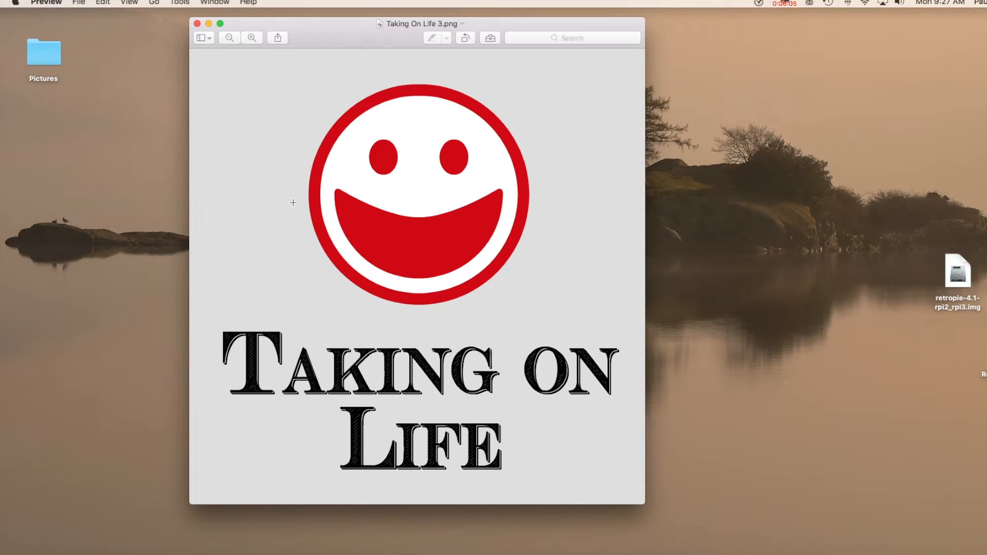
{"action": "left_click", "coordinate": [197, 24]}
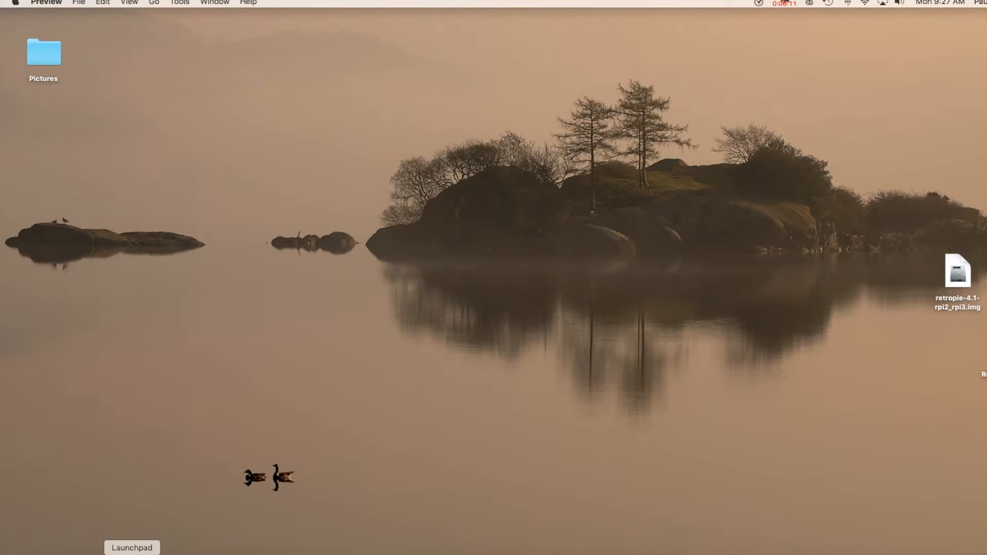
Step: Open a Finder window and show the contents of the Downloads folder
{"action": "left_click", "coordinate": [132, 554]}
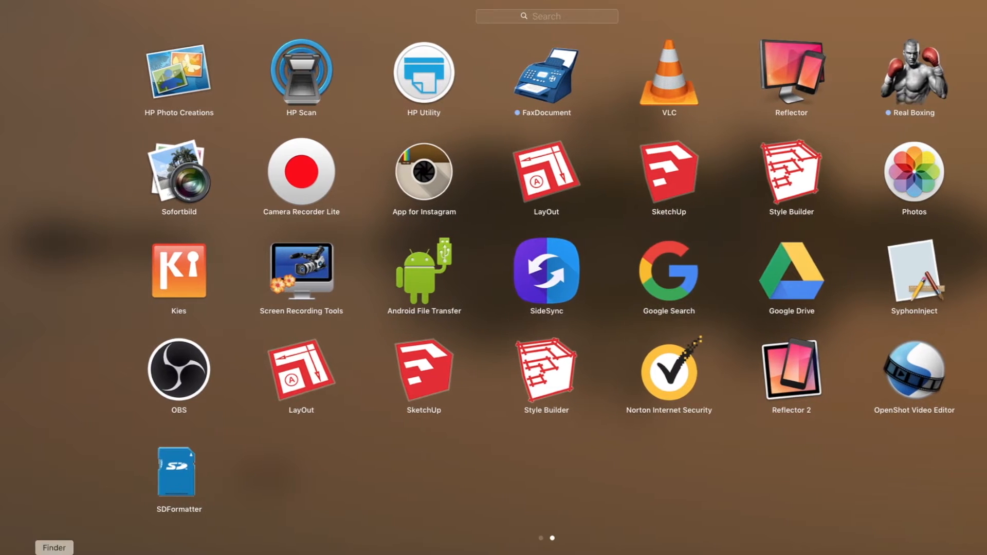
{"action": "left_click", "coordinate": [55, 554]}
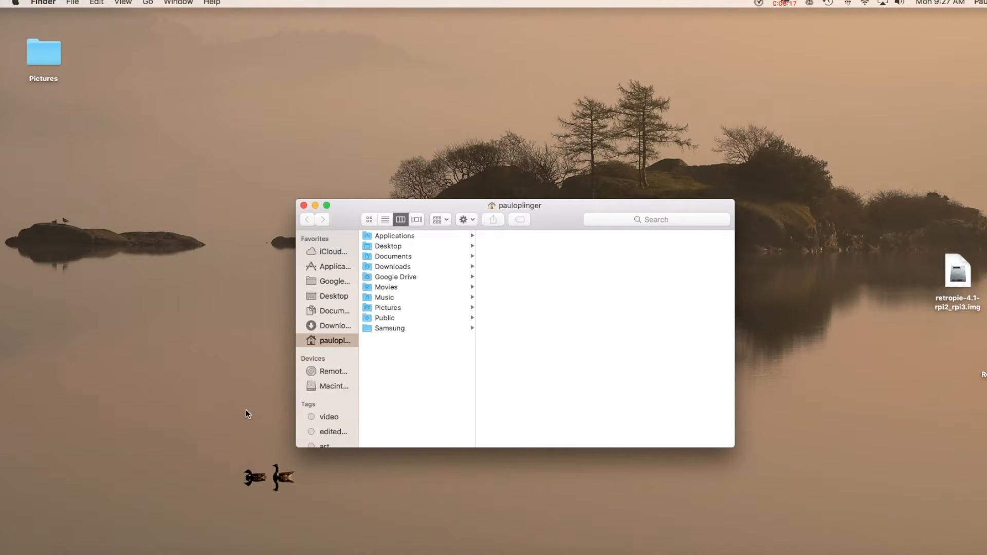
{"action": "left_click", "coordinate": [409, 257]}
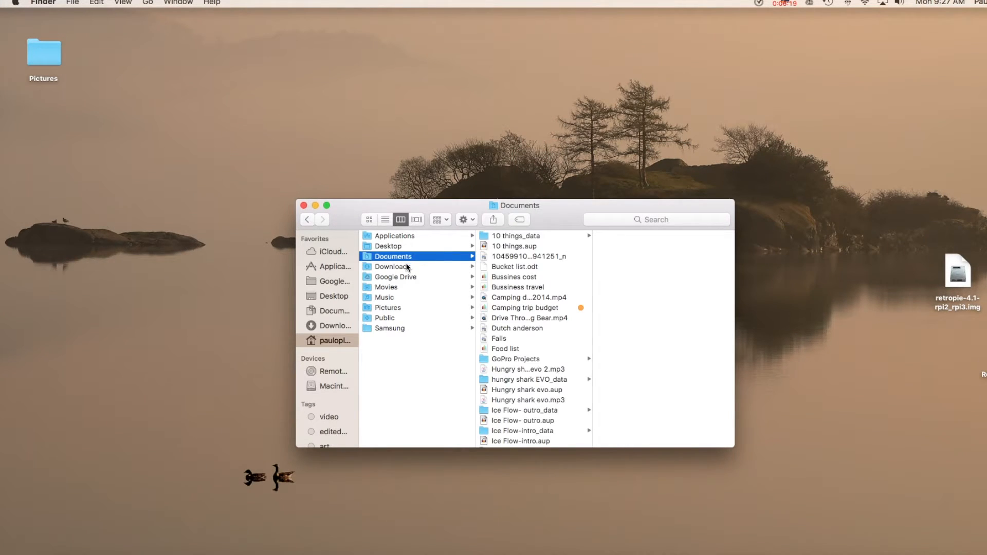
{"action": "left_click", "coordinate": [406, 266]}
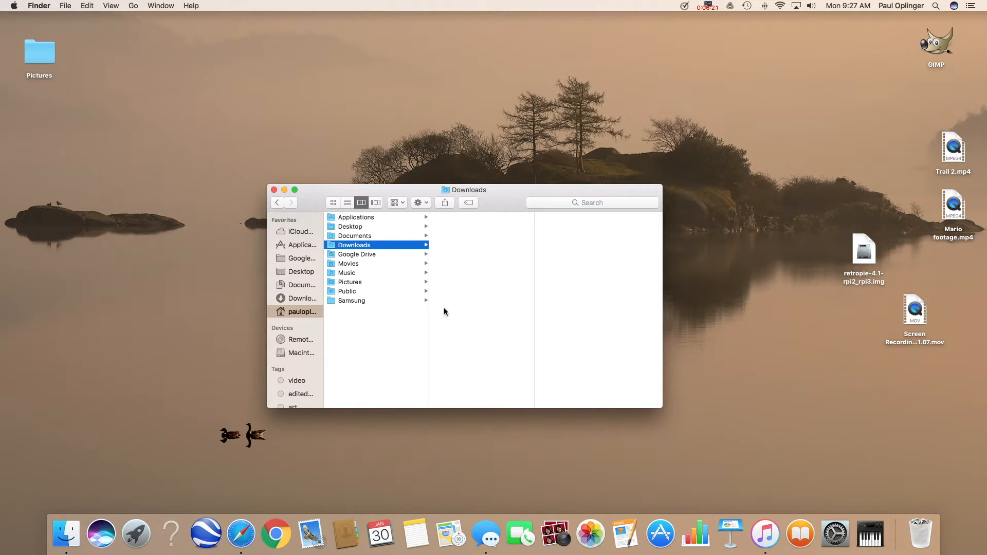
Step: Move Taking On Life 3.png from the Downloads folder to the desktop and close the Finder window
{"action": "scroll", "coordinate": [460, 306], "scroll_direction": "down", "scroll_amount": 20}
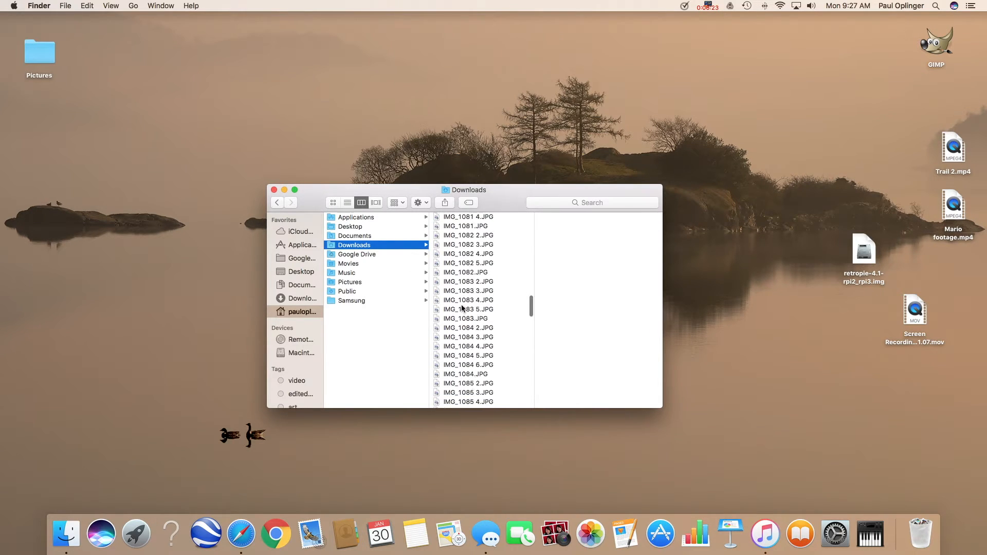
{"action": "scroll", "coordinate": [484, 318], "scroll_direction": "down", "scroll_amount": 5}
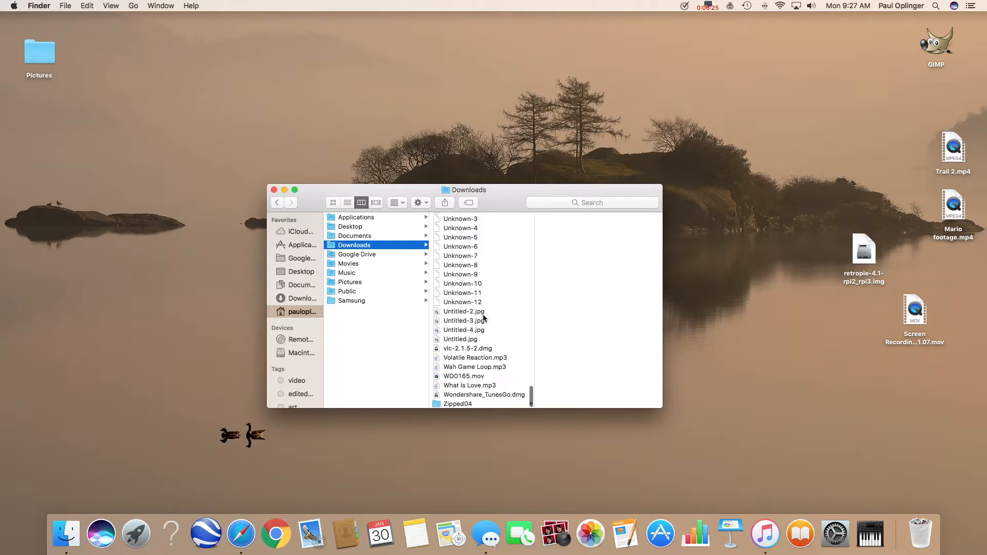
{"action": "scroll", "coordinate": [475, 322], "scroll_direction": "up", "scroll_amount": 8}
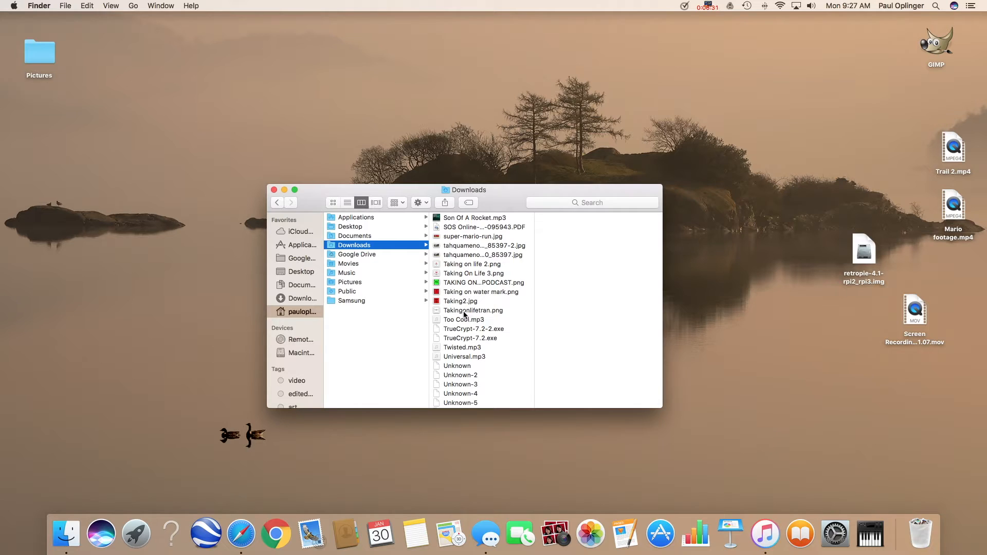
{"action": "scroll", "coordinate": [449, 311], "scroll_direction": "up", "scroll_amount": 5}
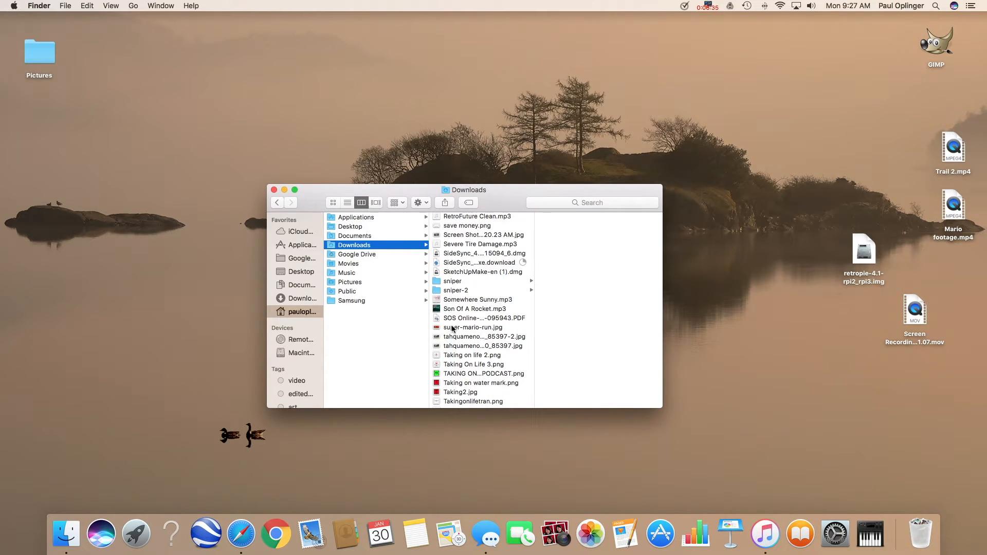
{"action": "left_click", "coordinate": [457, 365]}
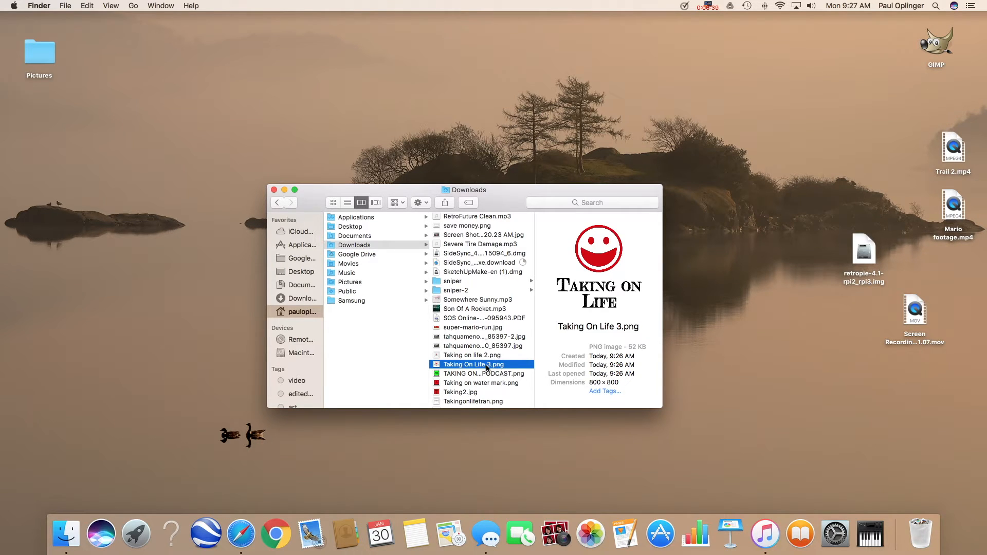
{"action": "left_click_drag", "start_coordinate": [486, 365], "coordinate": [216, 64]}
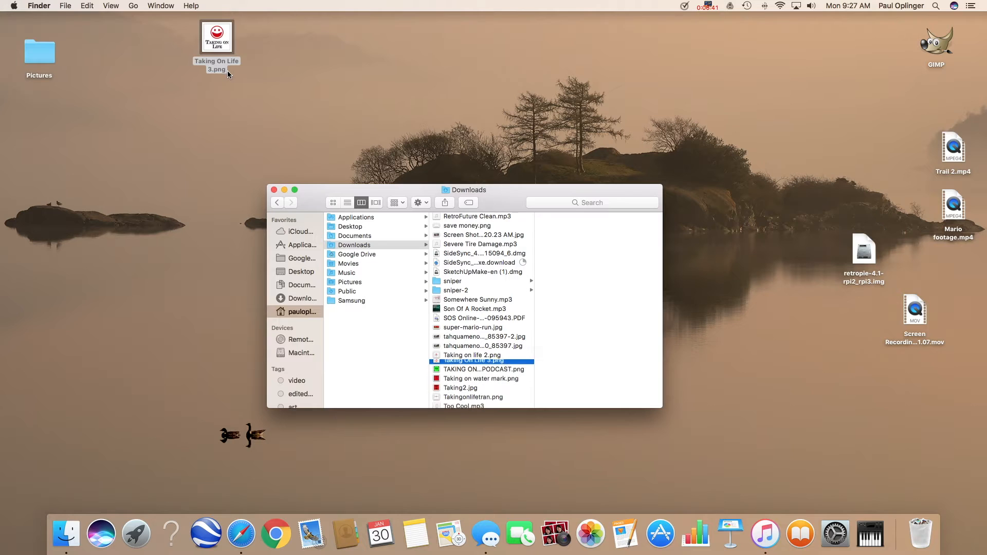
{"action": "left_click", "coordinate": [274, 190]}
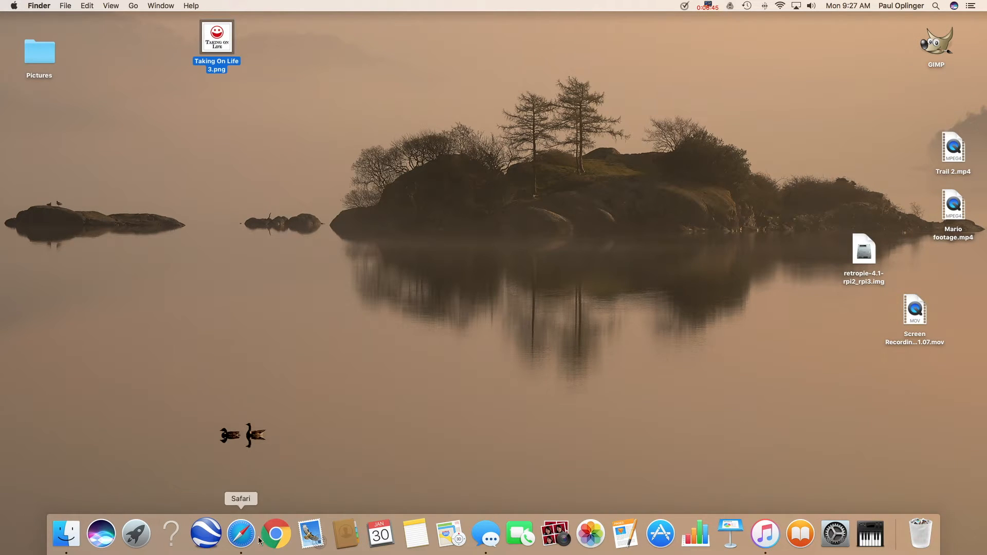
Step: Switch to Safari, go to YouTube, and open Creator Studio for the Taking on Life channel
{"action": "left_click", "coordinate": [242, 534]}
{"action": "left_click", "coordinate": [418, 11]}
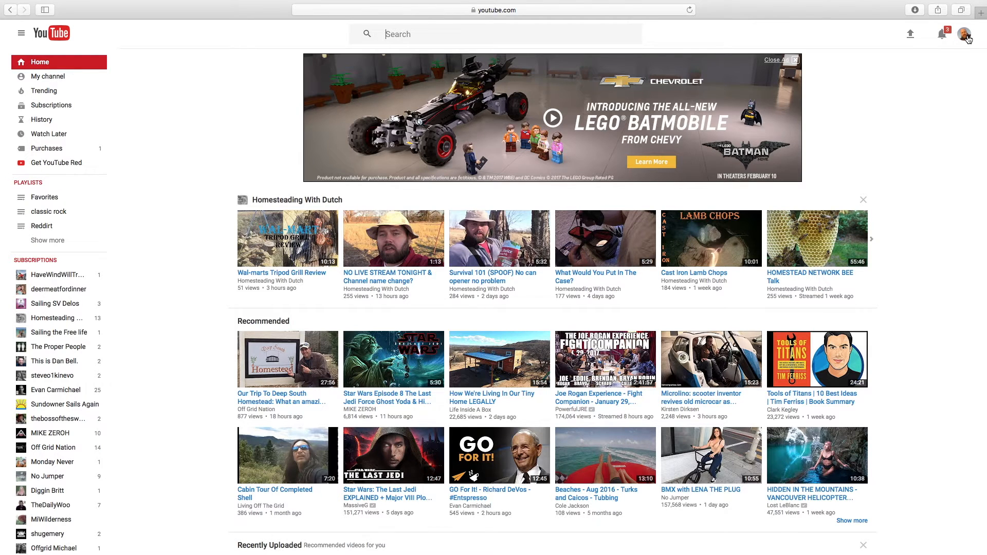
{"action": "left_click", "coordinate": [965, 36]}
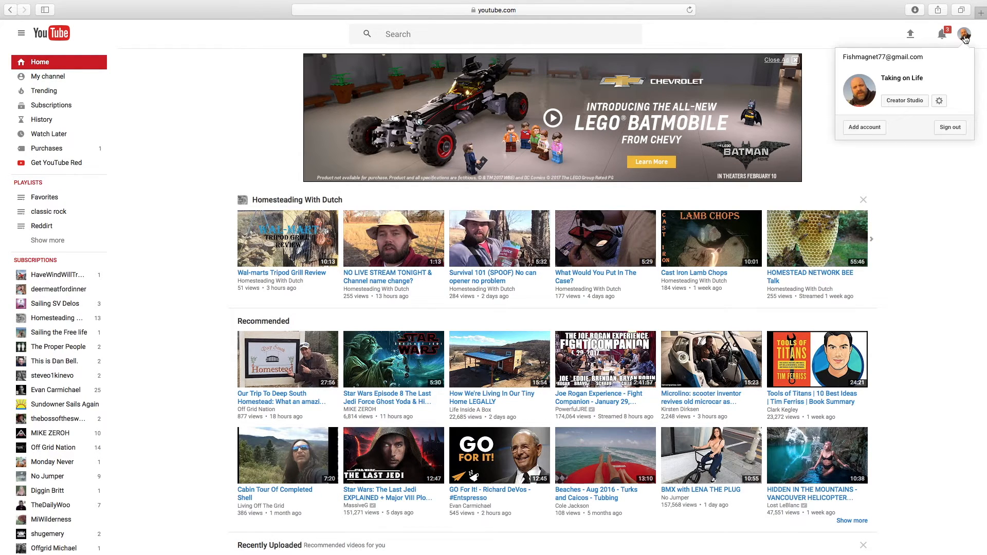
{"action": "left_click", "coordinate": [898, 106]}
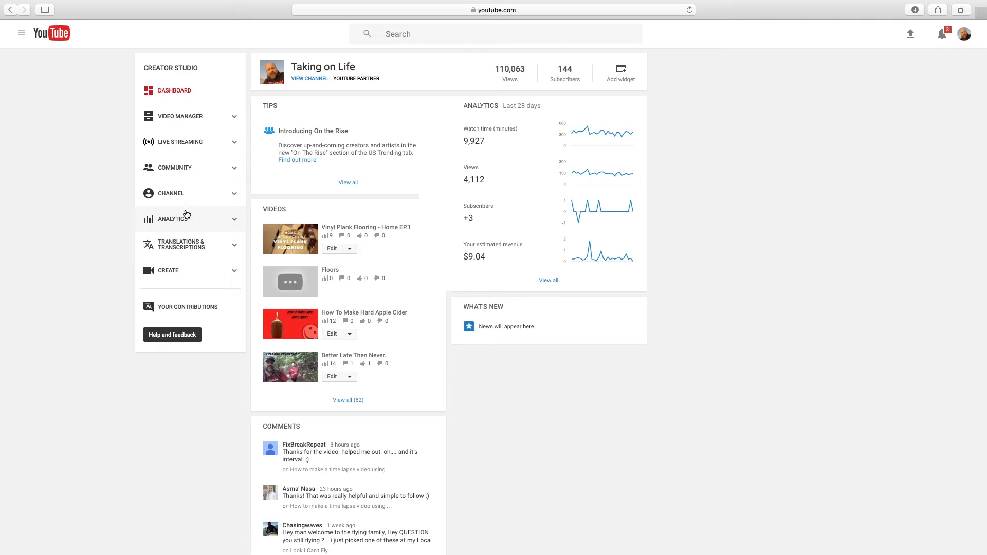
Step: Open the channel's Branding settings and remove the existing branding watermark
{"action": "left_click", "coordinate": [191, 197]}
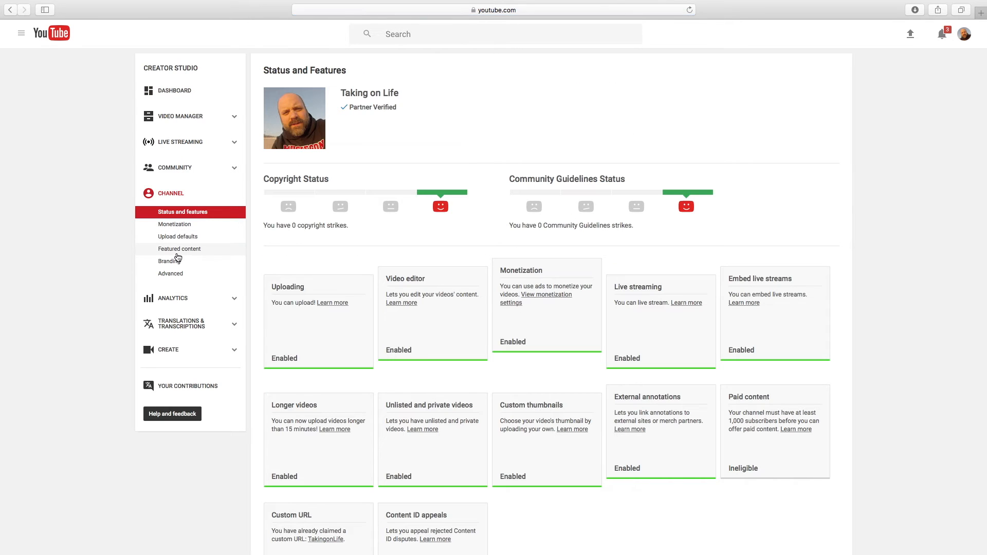
{"action": "left_click", "coordinate": [176, 263]}
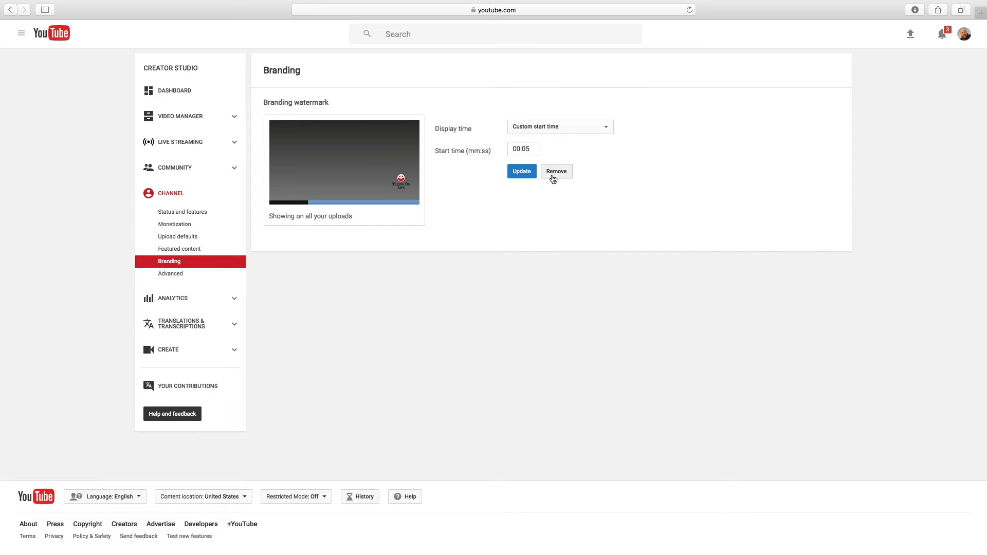
{"action": "left_click", "coordinate": [553, 179]}
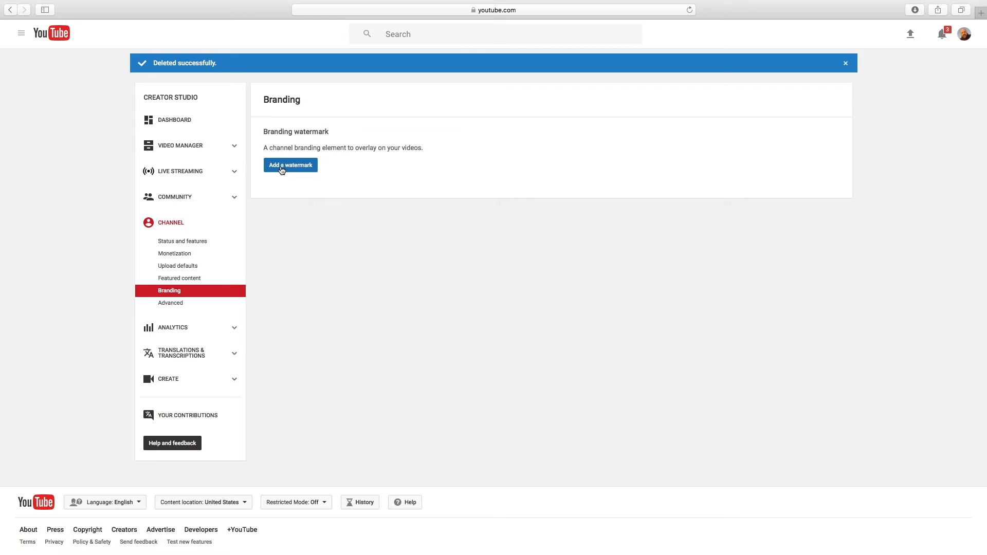
Step: Add Taking On Life 3.png from the Desktop folder as the channel's new branding watermark and save it
{"action": "left_click", "coordinate": [282, 170]}
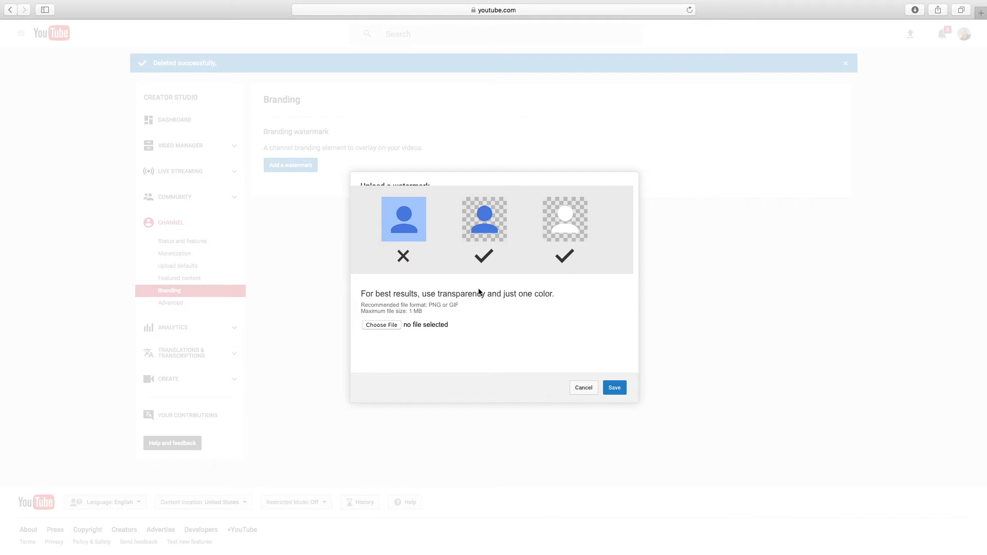
{"action": "left_click", "coordinate": [368, 325]}
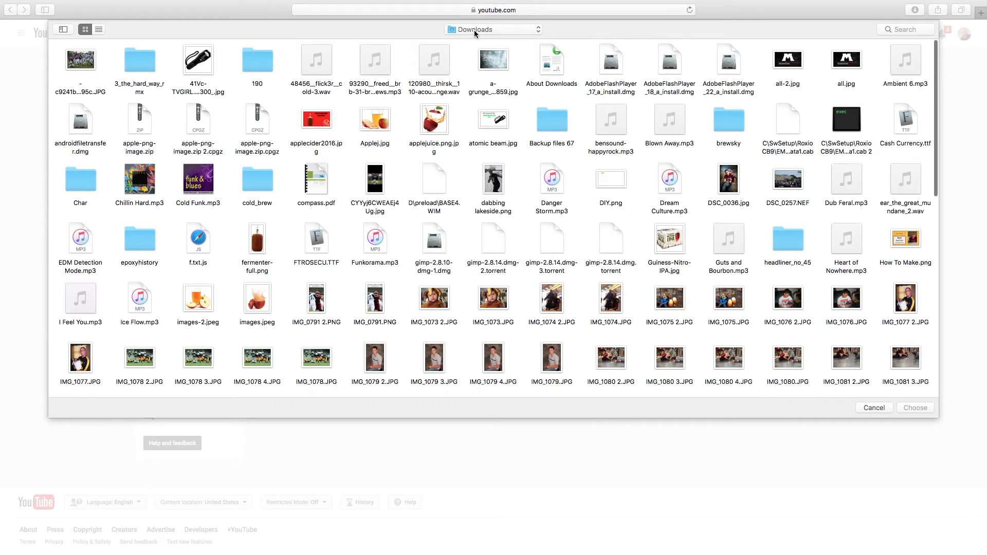
{"action": "left_click", "coordinate": [474, 30]}
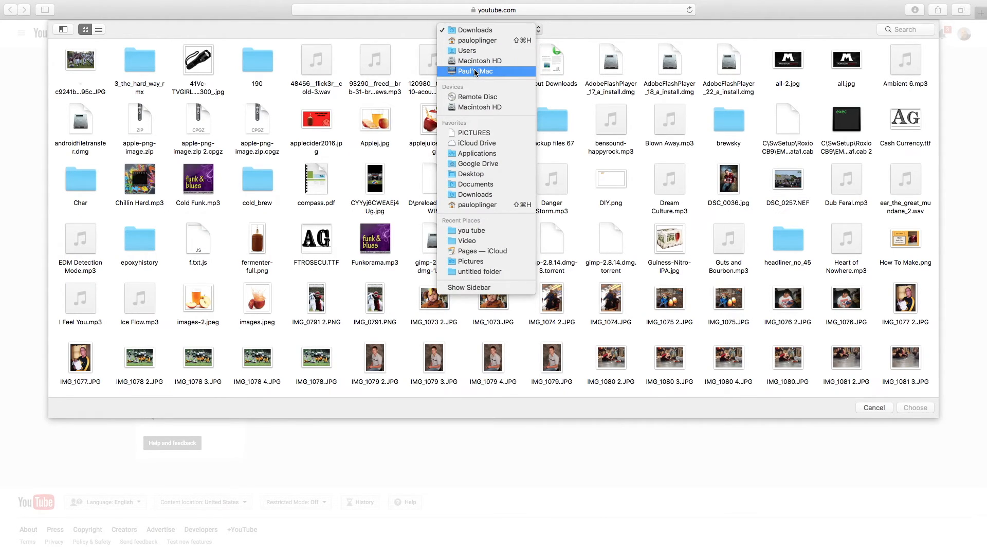
{"action": "left_click", "coordinate": [492, 174]}
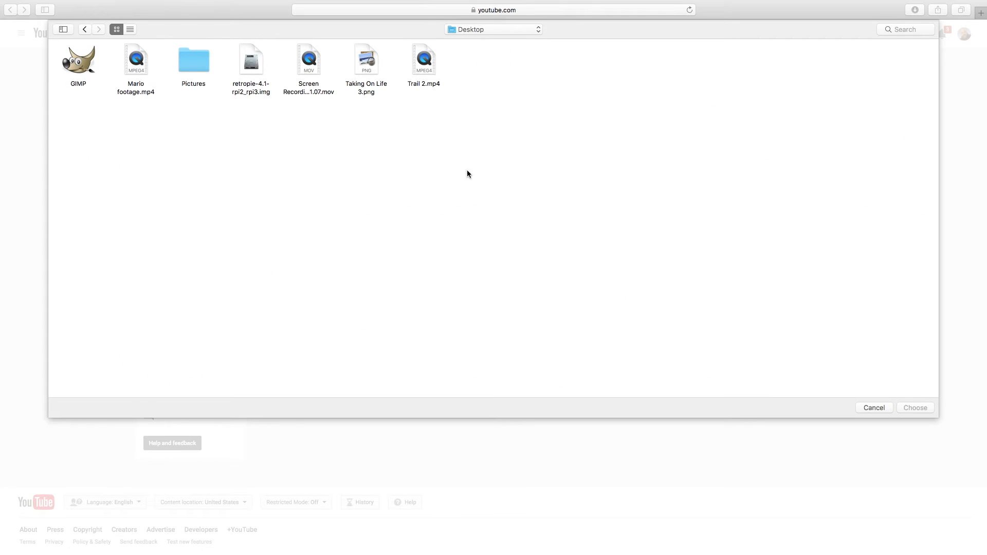
{"action": "left_click", "coordinate": [366, 72]}
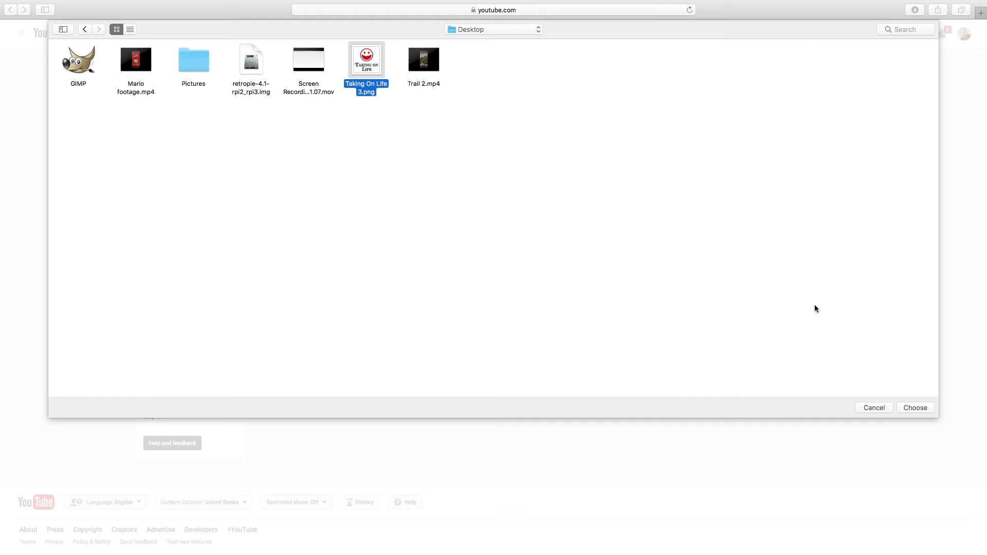
{"action": "left_click", "coordinate": [911, 407]}
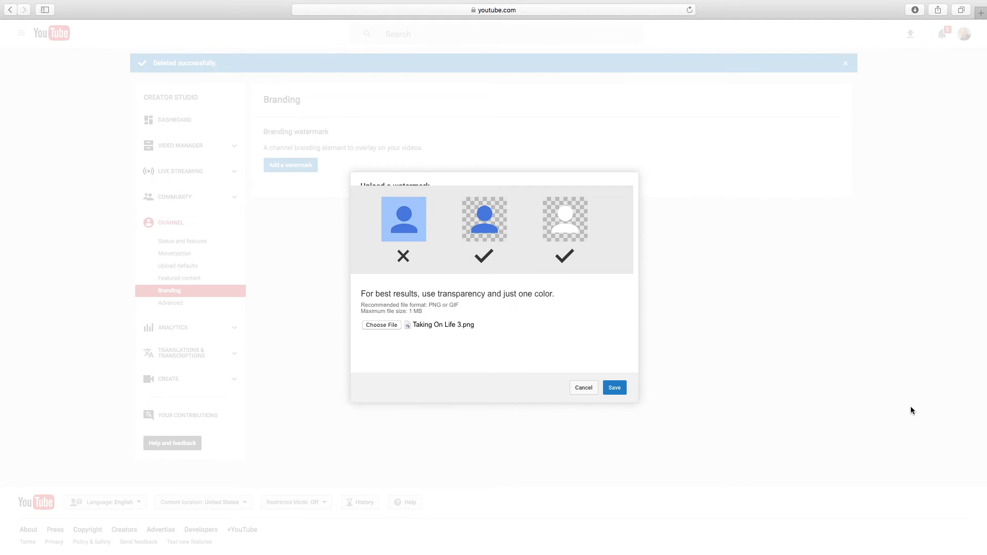
{"action": "left_click", "coordinate": [621, 392]}
{"action": "left_click", "coordinate": [615, 388]}
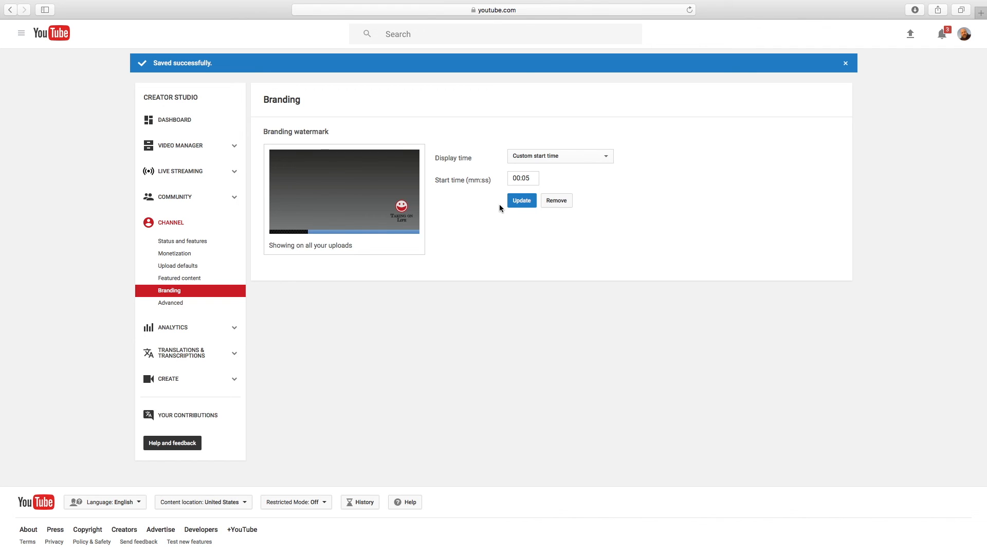
{"action": "mouse_move", "coordinate": [707, 3]}
{"action": "left_click", "coordinate": [707, 5]}
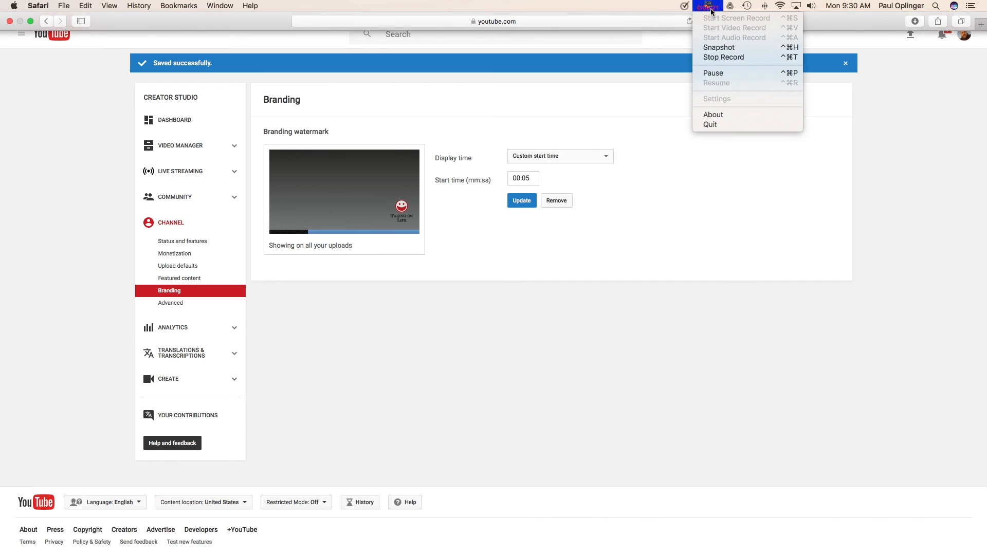